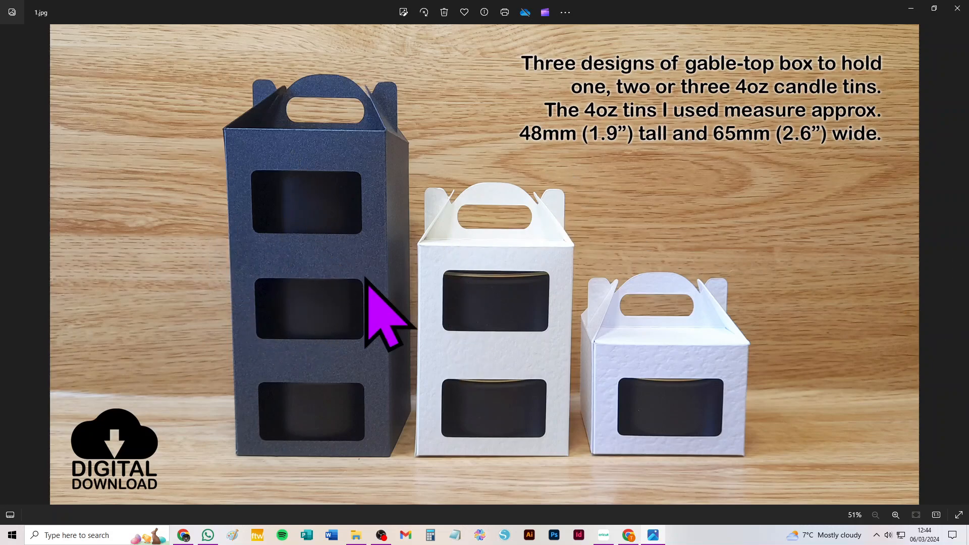
Look through the candle tin box product photos from 1.jpg to 8.jpg
click(958, 266)
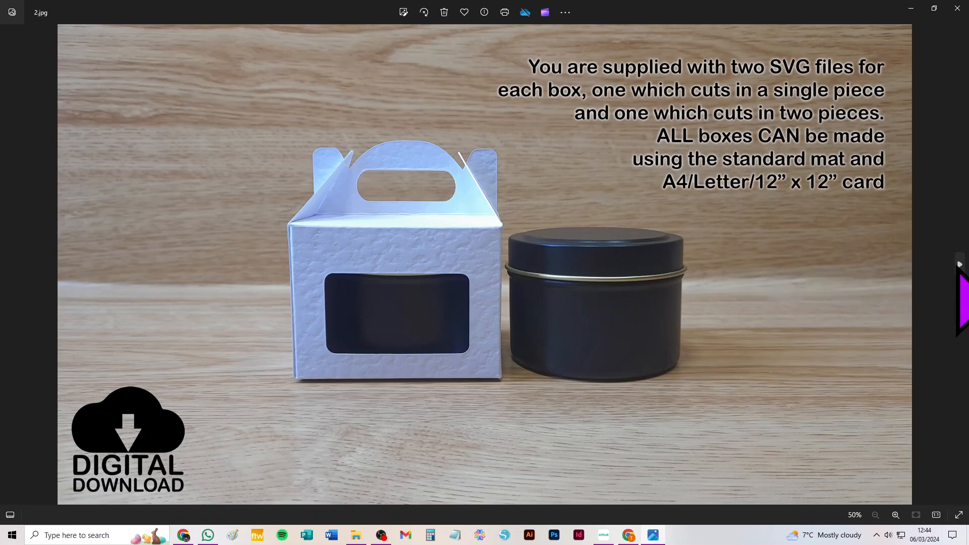
click(960, 265)
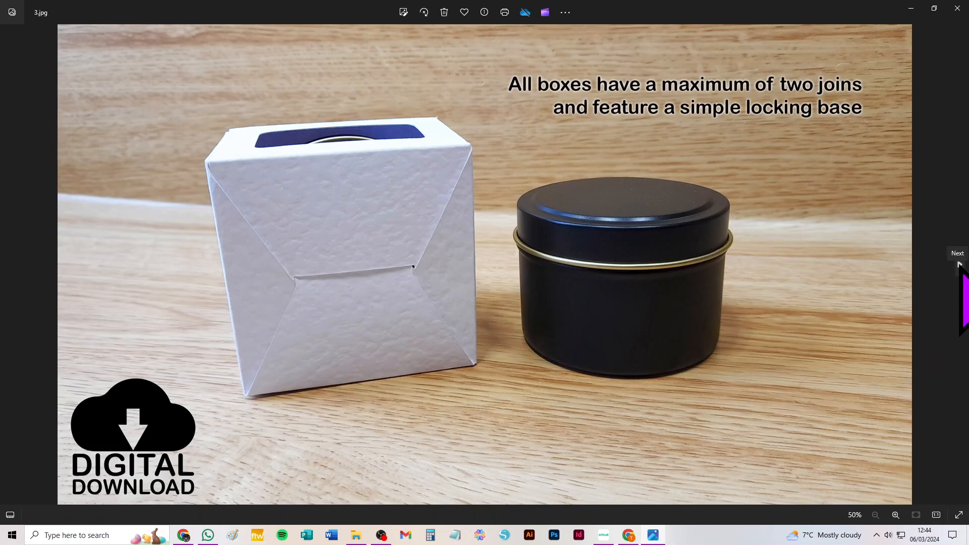
click(960, 265)
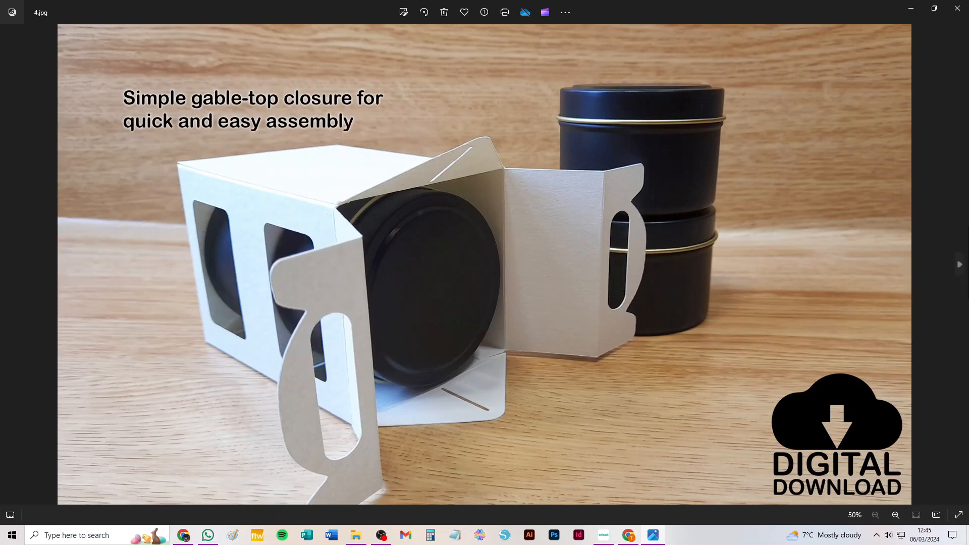
click(960, 265)
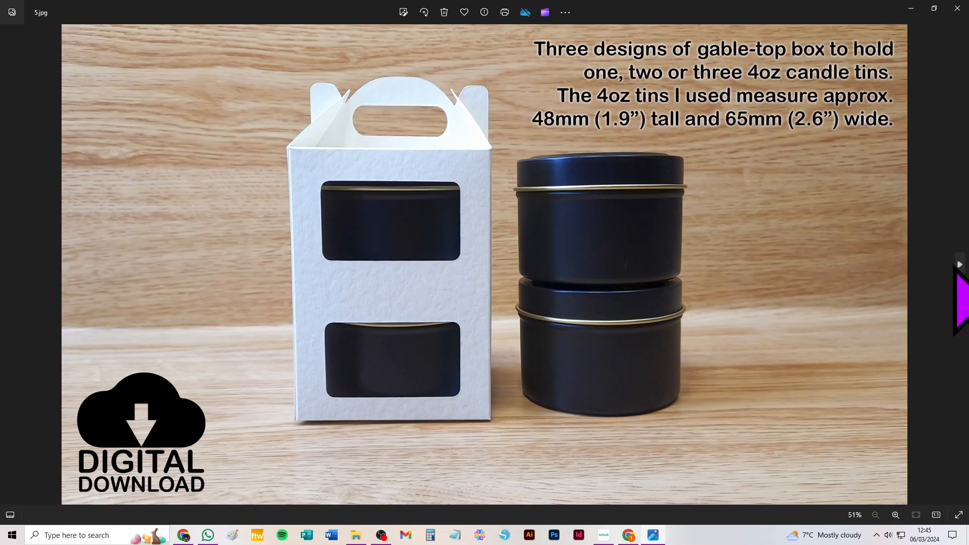
click(960, 265)
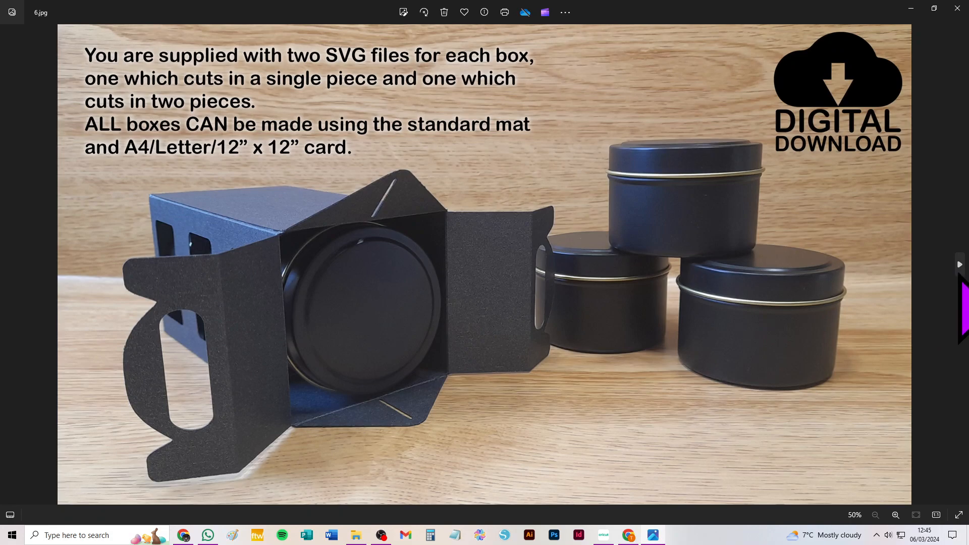
click(959, 265)
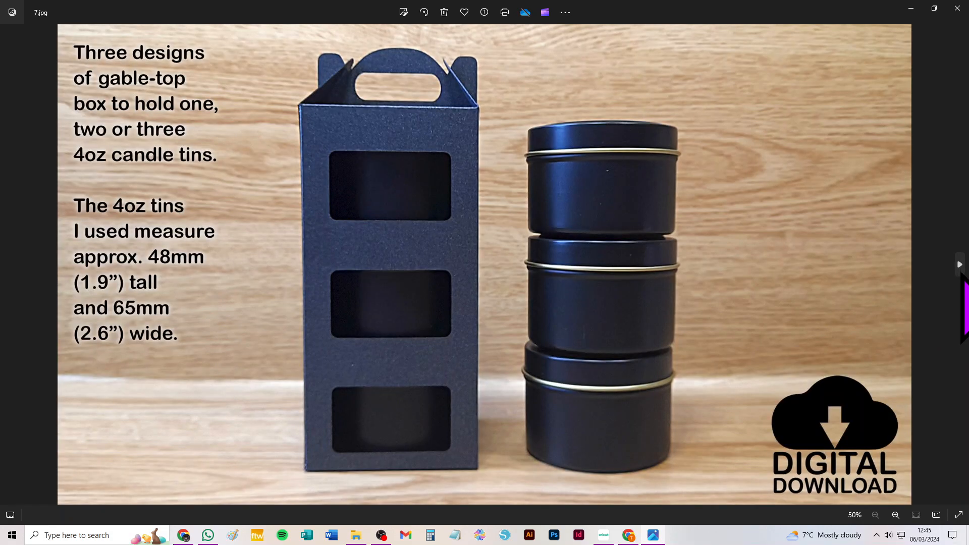
click(960, 267)
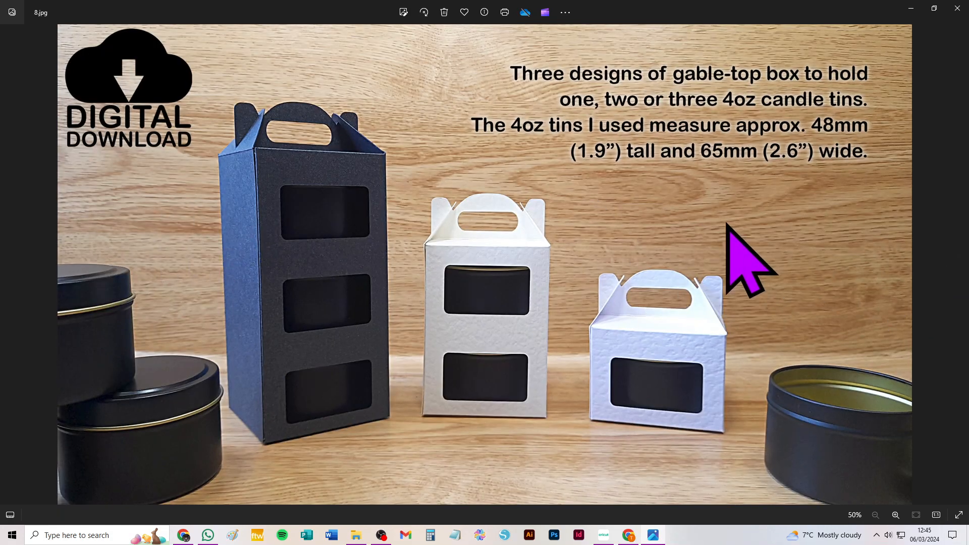
Switch to Cricut Design Space and add the recently uploaded teal two-piece box design to the canvas
click(604, 536)
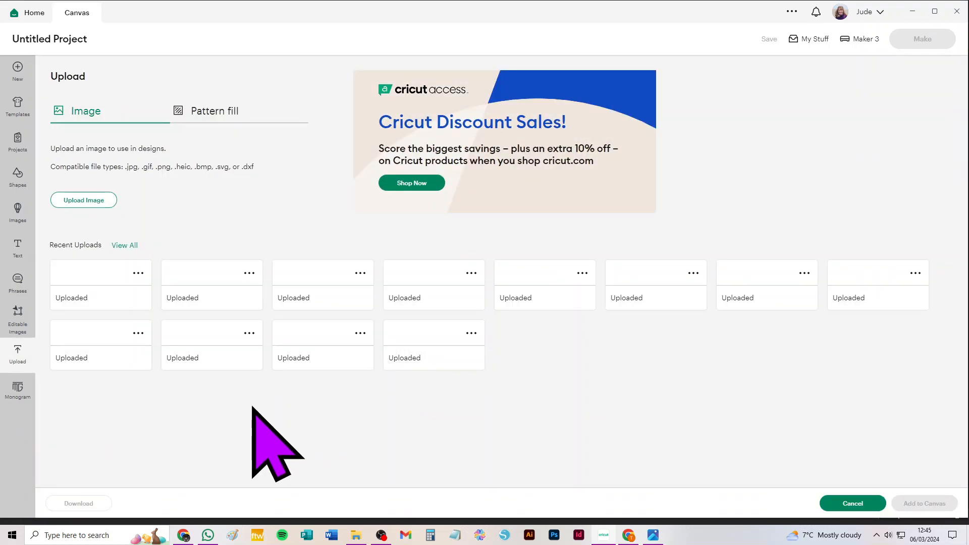
click(217, 311)
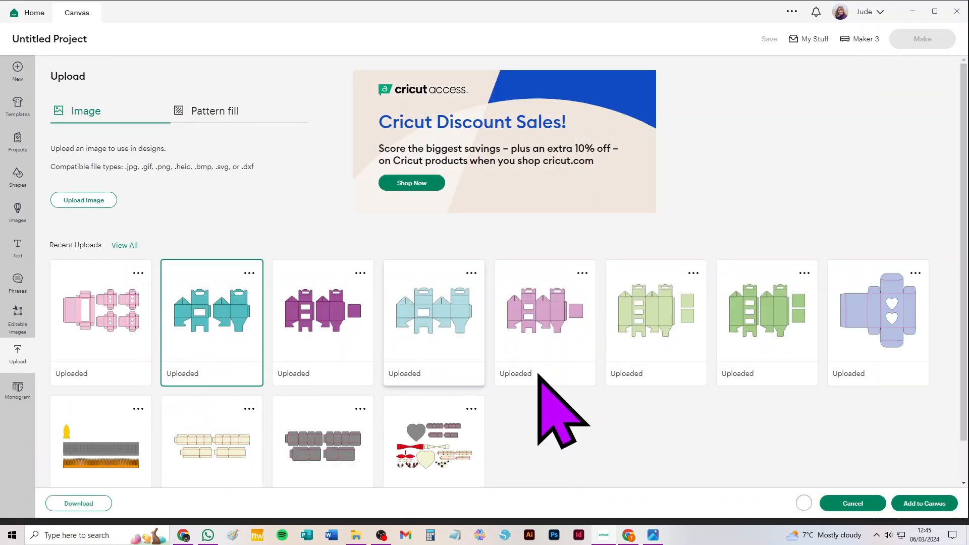
click(921, 503)
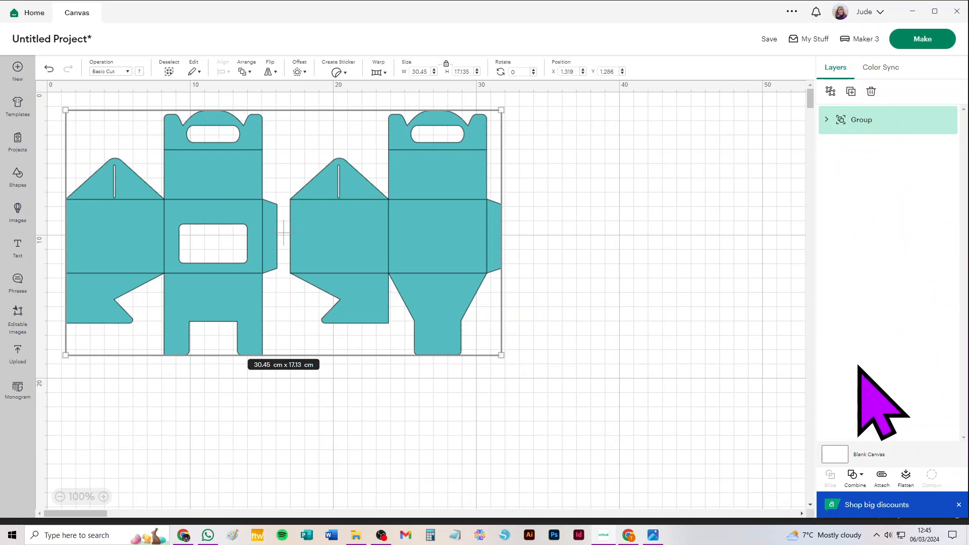
Expand the design's group and both nested 1_x_4oz_tin_2_pieces groups down to their individual layers, leaving nothing selected
click(827, 120)
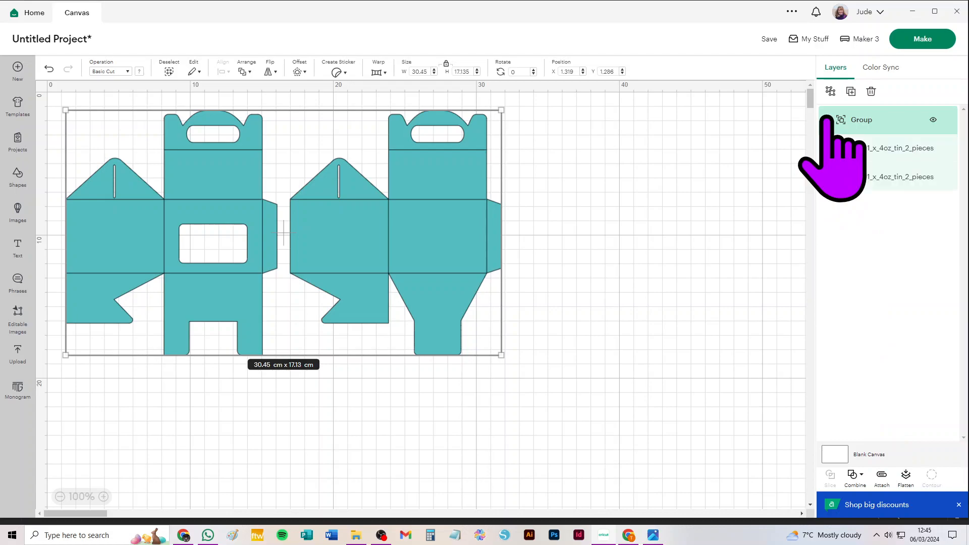
click(842, 148)
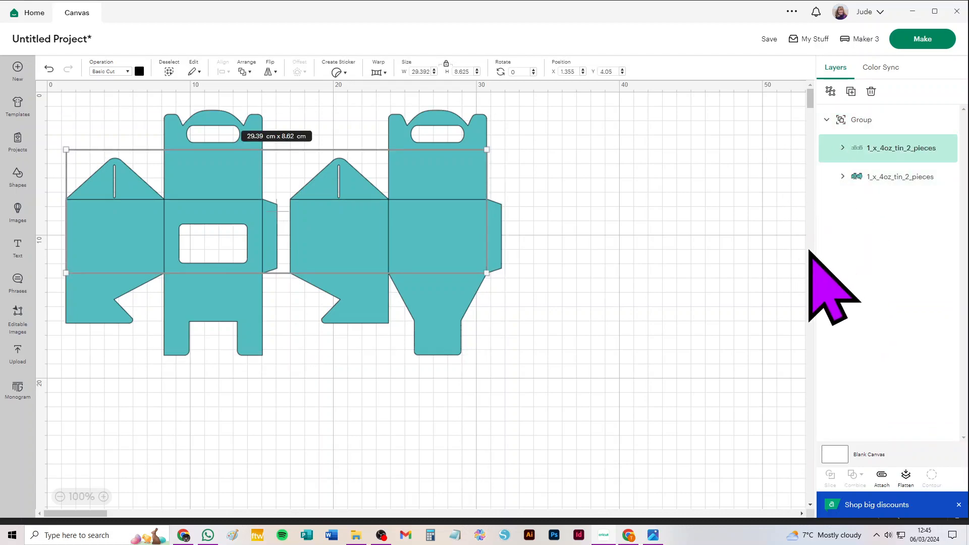
click(842, 148)
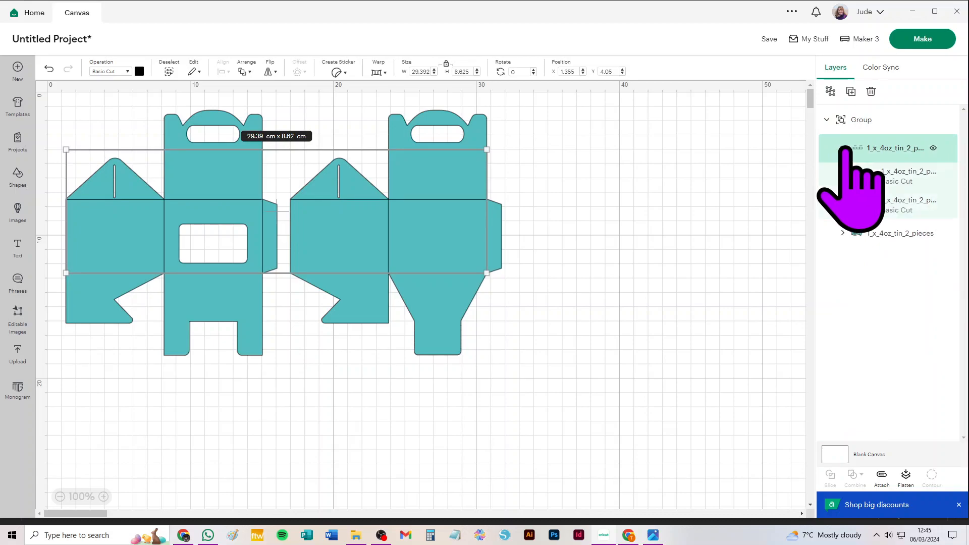
click(842, 233)
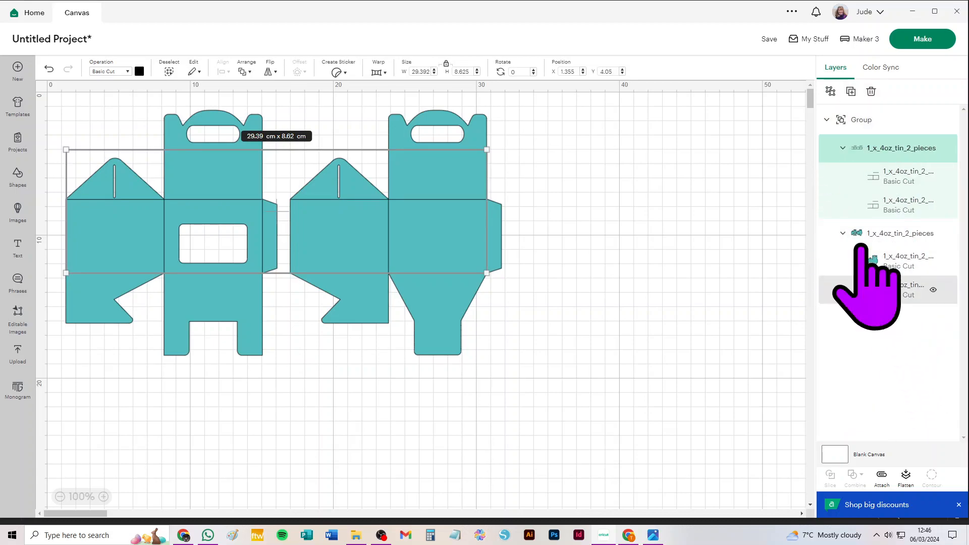
click(828, 120)
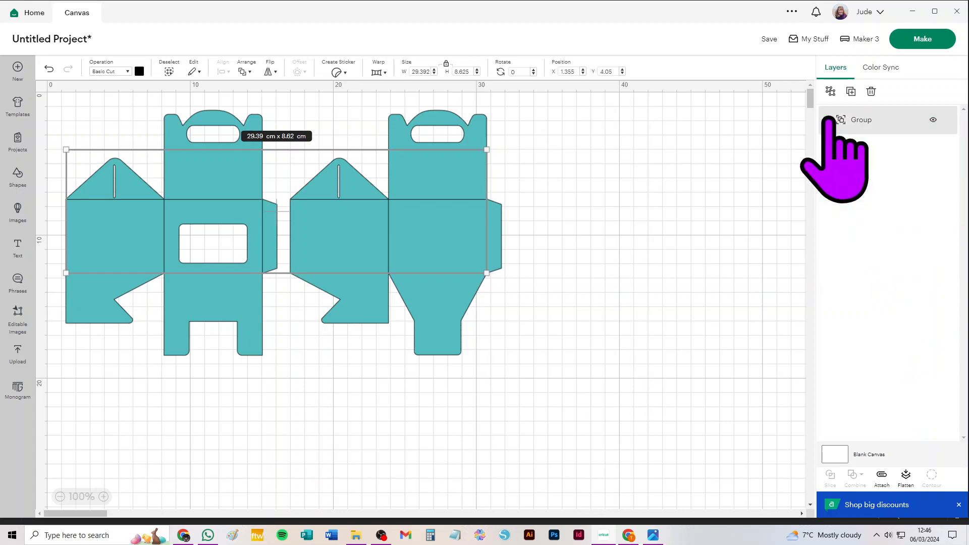
click(828, 120)
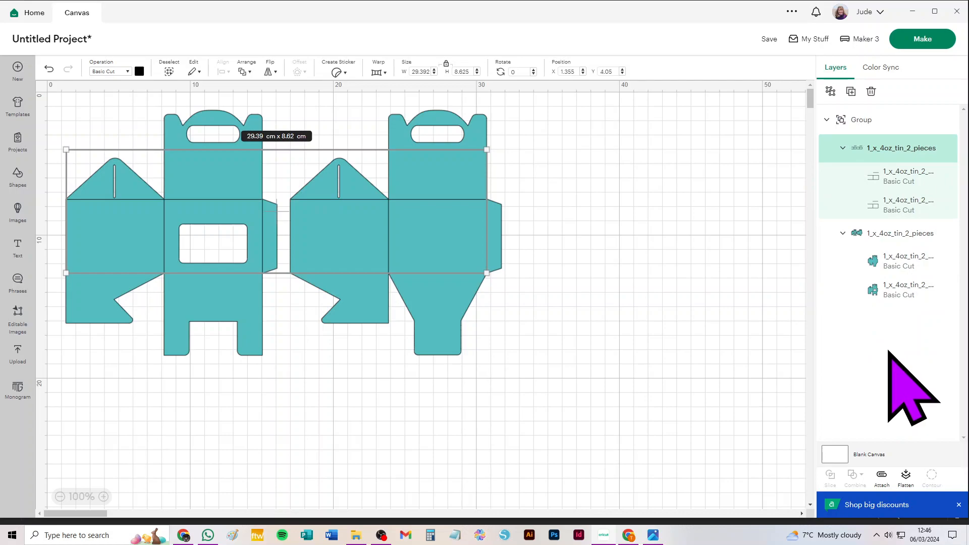
click(703, 145)
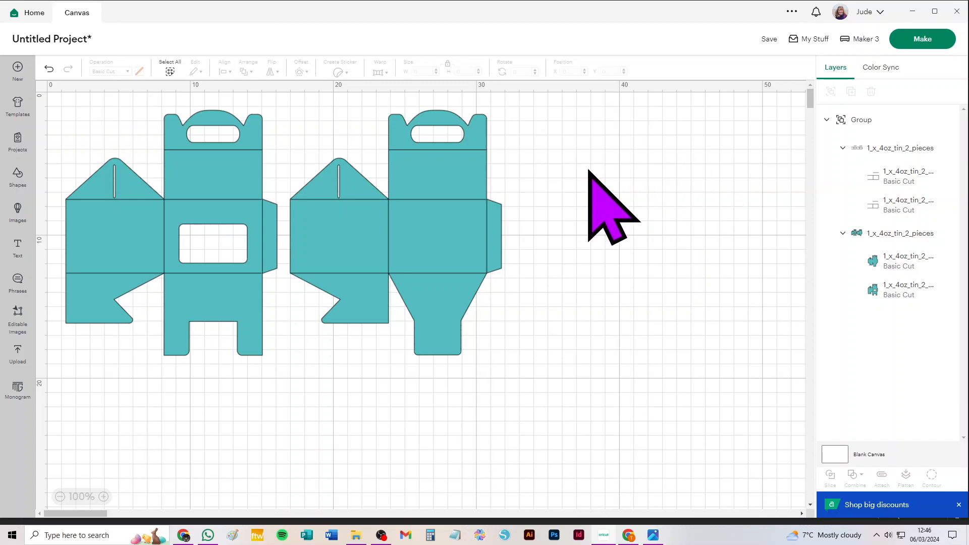
Change the operation of the nested group holding the two fold-line layers to Score
click(905, 149)
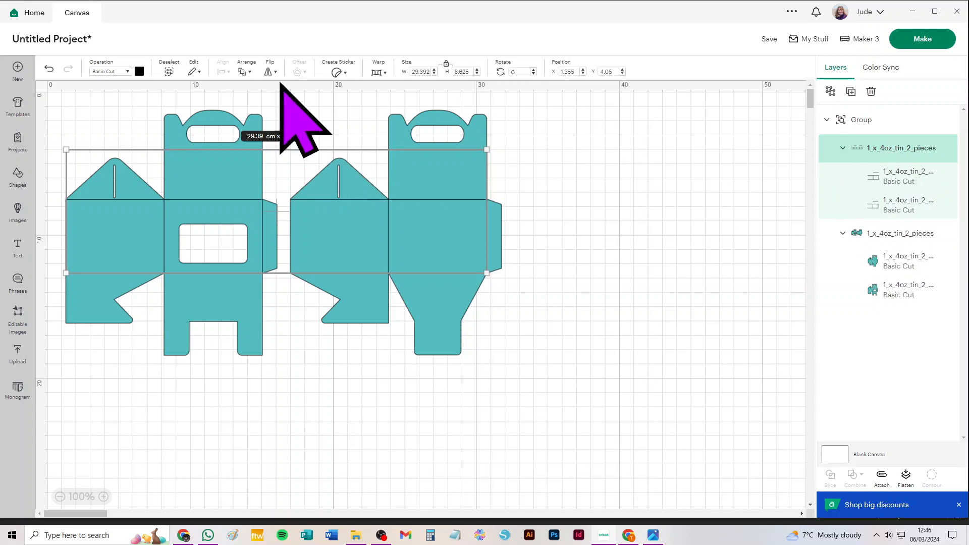
click(106, 71)
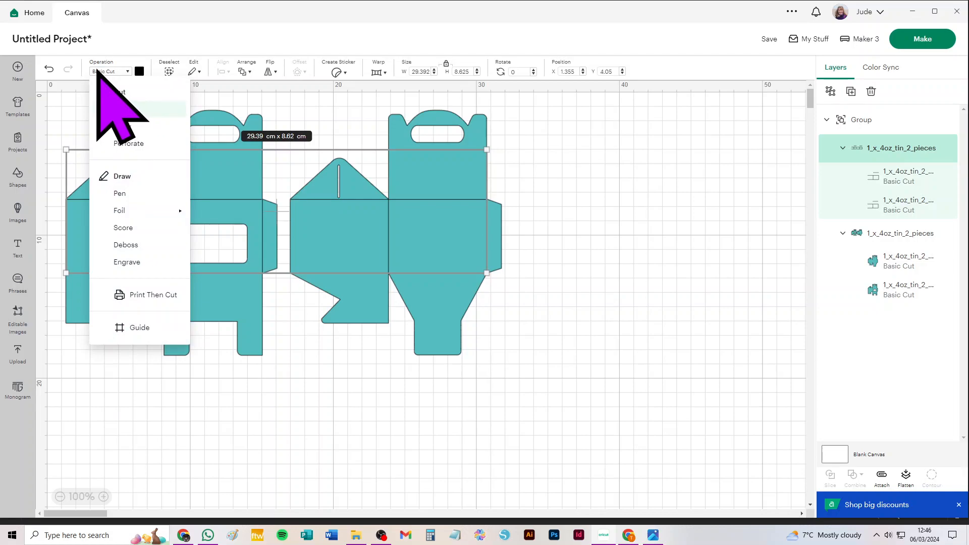
click(123, 228)
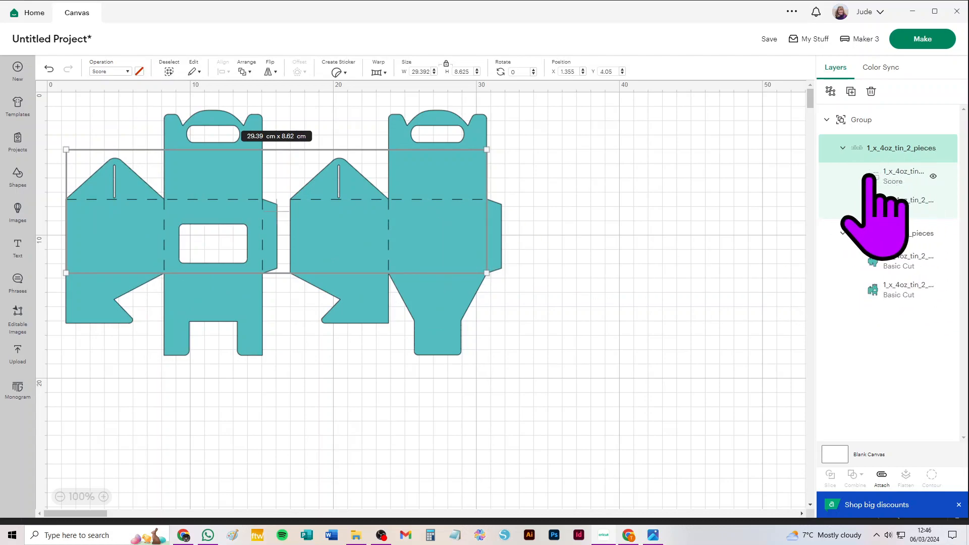
Ungroup the score layers, the teal cut layers and the outer group so all four layers are separate
click(830, 90)
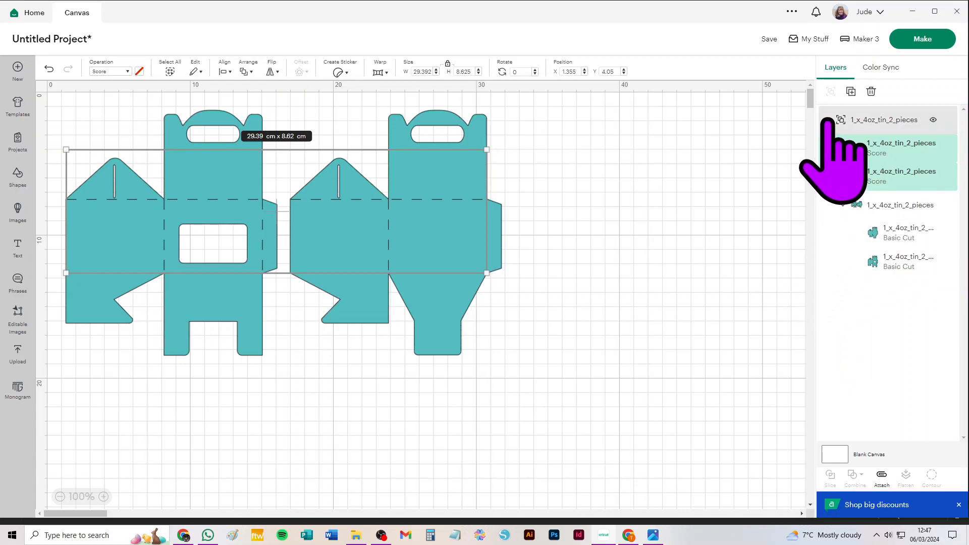
click(907, 207)
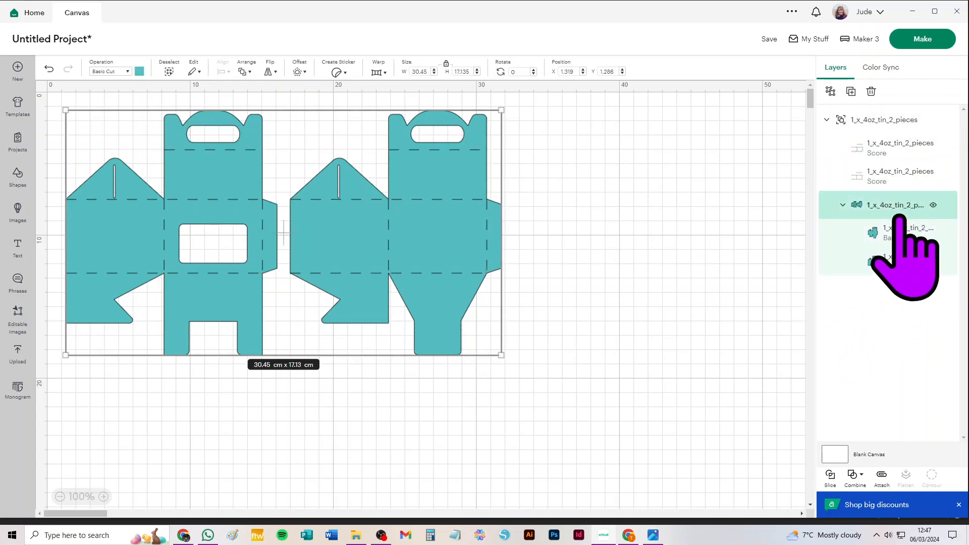
click(830, 91)
key(ctrl+z)
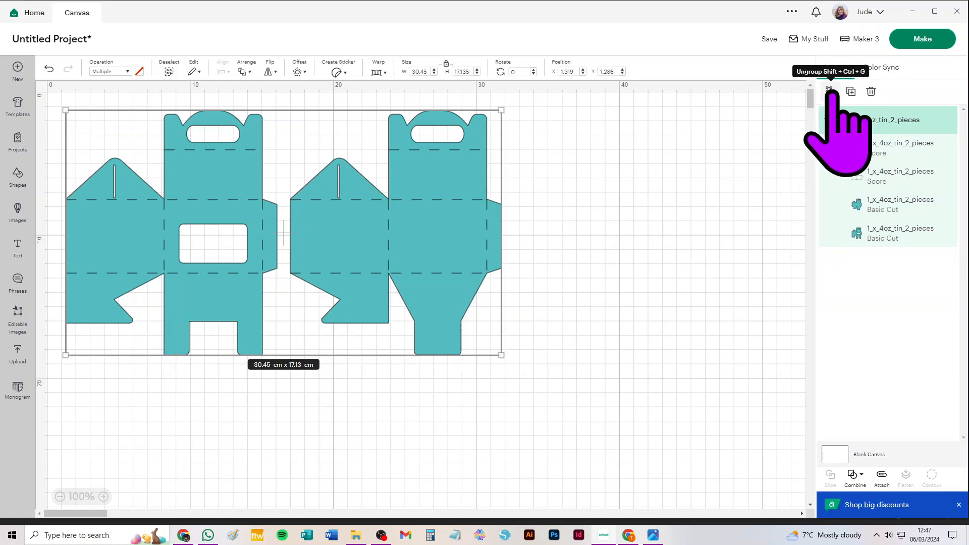
click(830, 90)
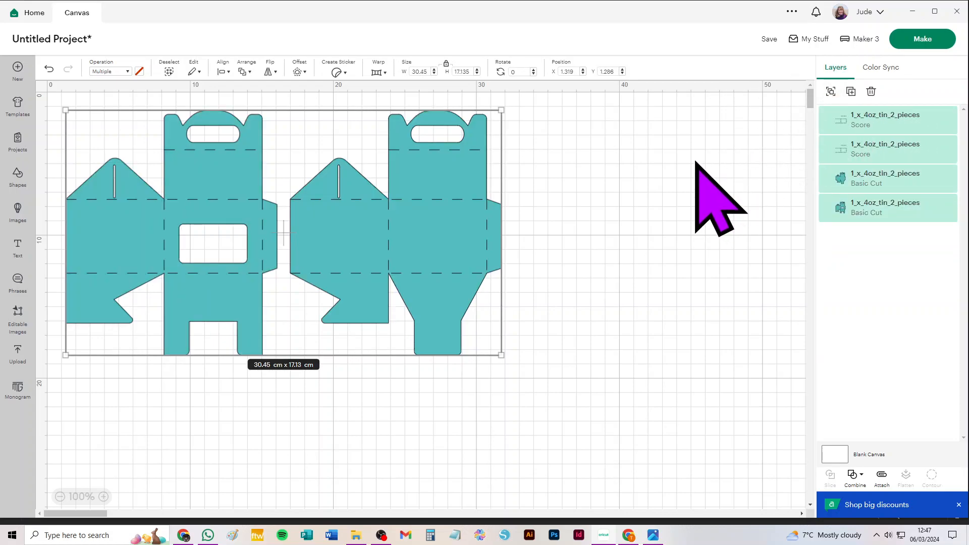
click(635, 151)
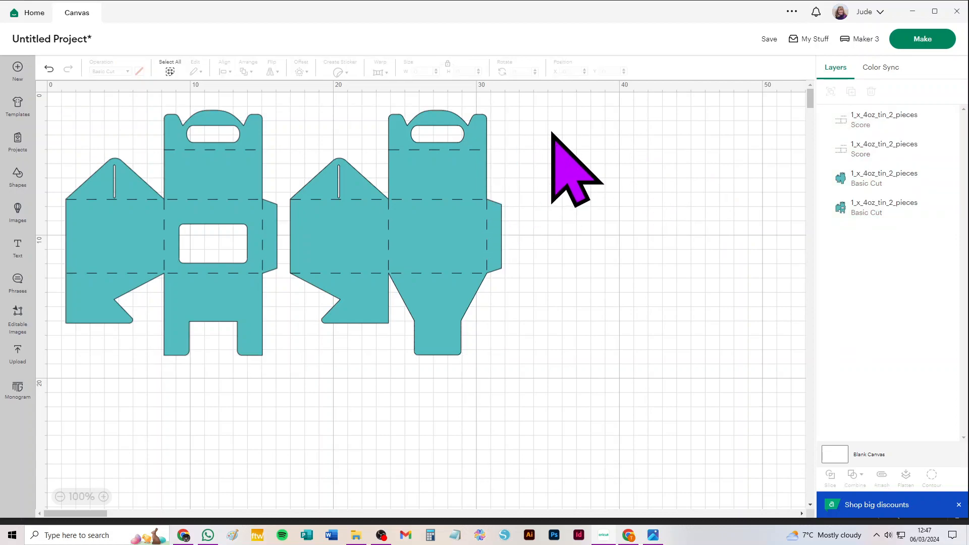
Attach each box piece to its own score lines, moving the windowless piece further away from the windowed one
drag(525, 113, 296, 365)
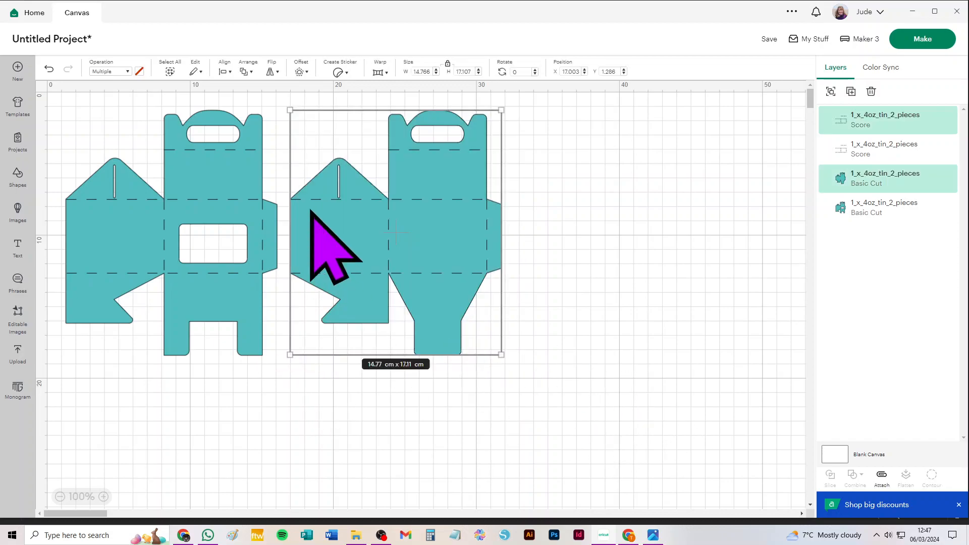
click(881, 475)
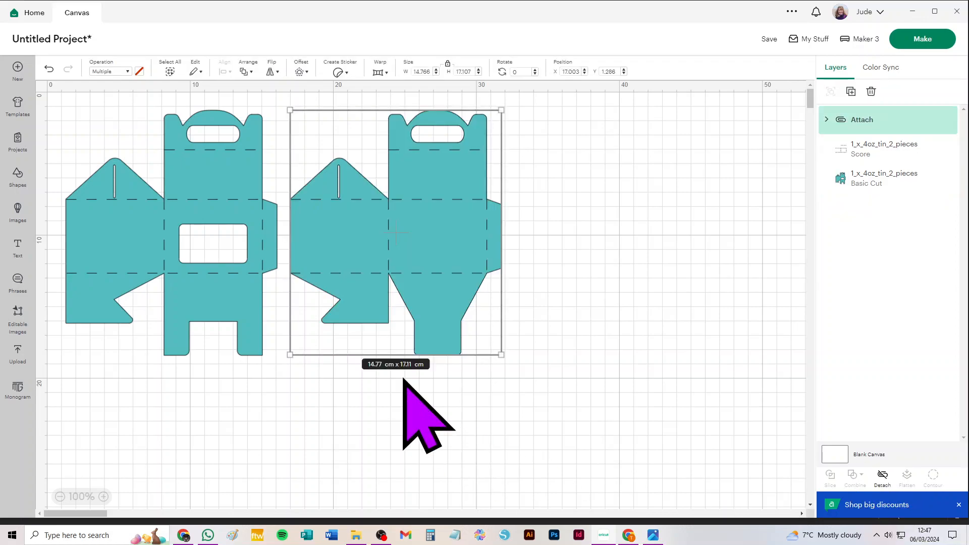
drag(326, 237, 494, 248)
drag(345, 371, 40, 53)
click(881, 475)
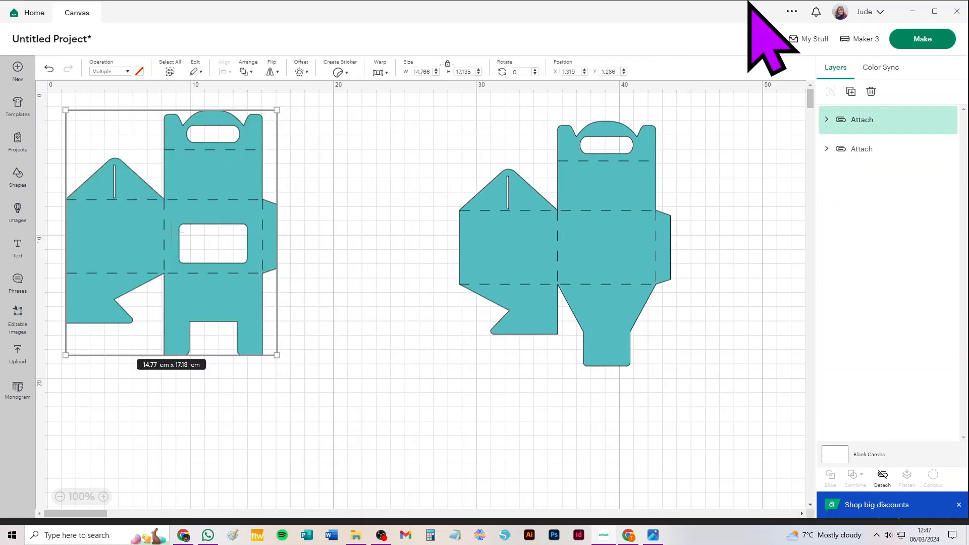
Prepare the project for cutting without saving it and set the material size to 21 cm x 29.7 cm (A4)
click(924, 39)
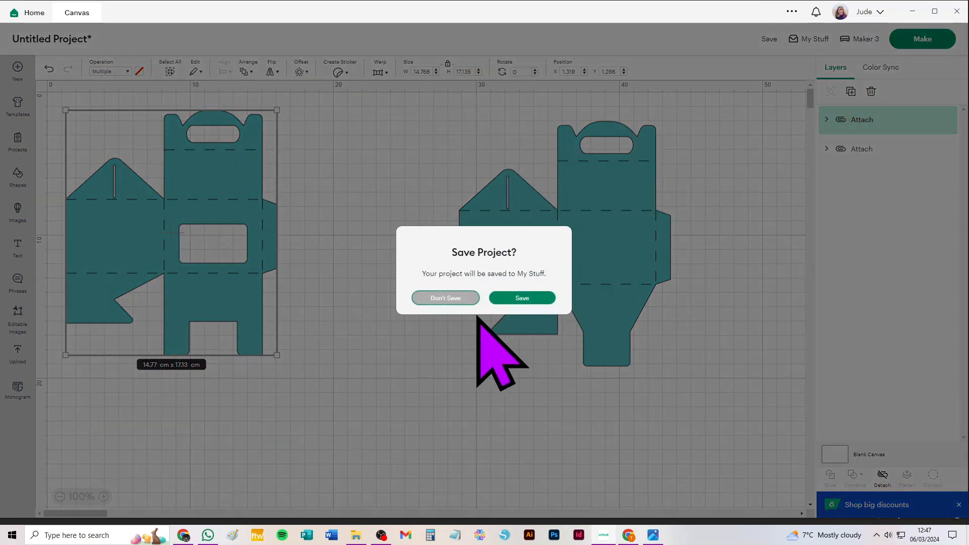
click(433, 298)
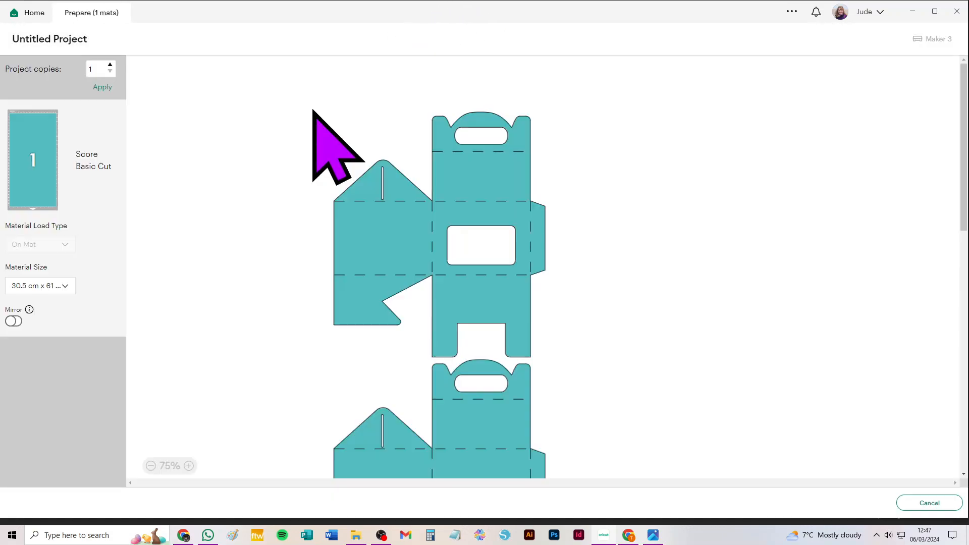
click(49, 286)
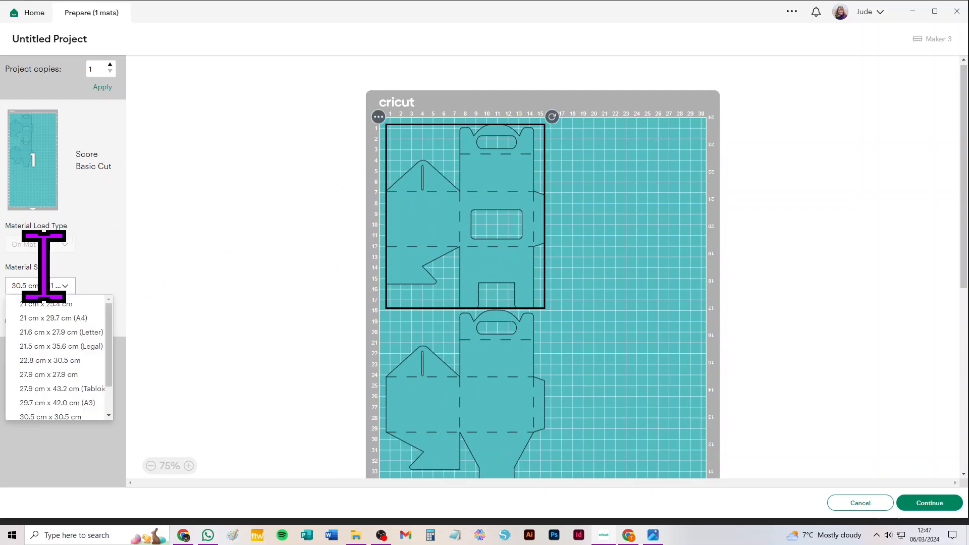
click(76, 325)
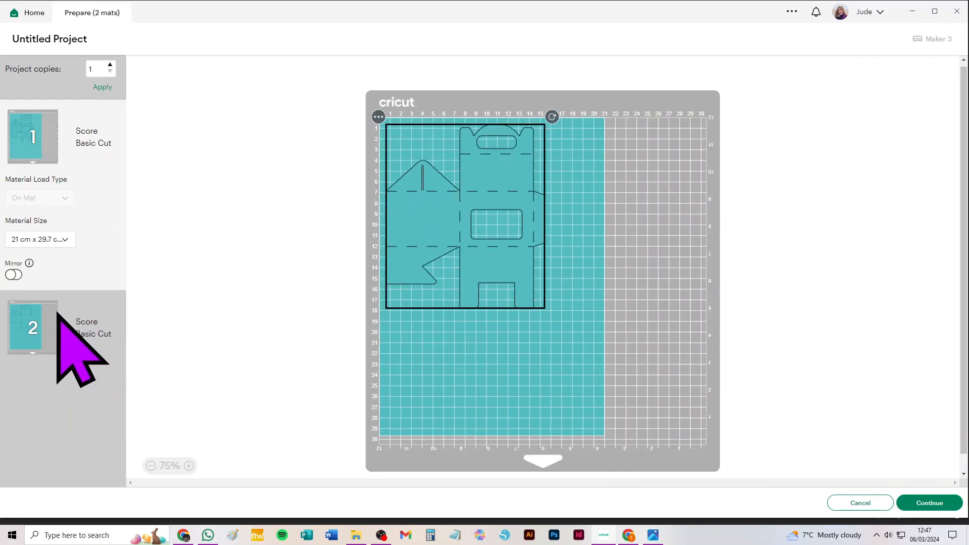
Try the 21.6 cm x 27.9 cm (Letter) material size and settle on 30.5 cm x 30.5 cm
click(52, 239)
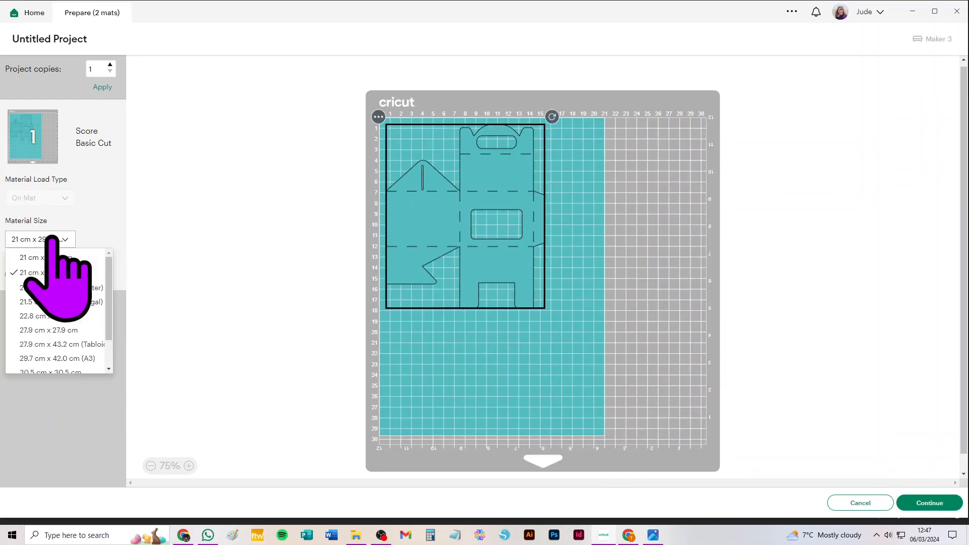
click(36, 287)
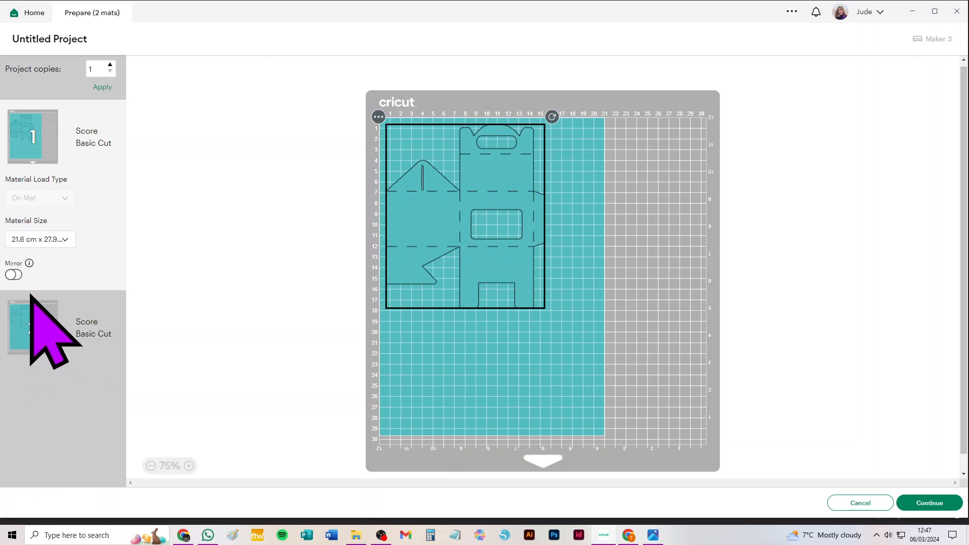
click(48, 241)
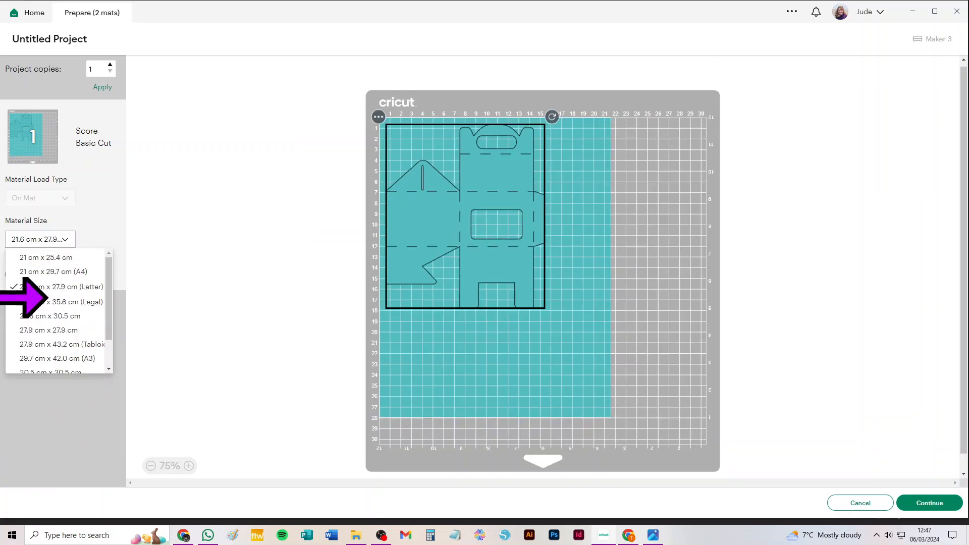
scroll(45, 354, down, 2)
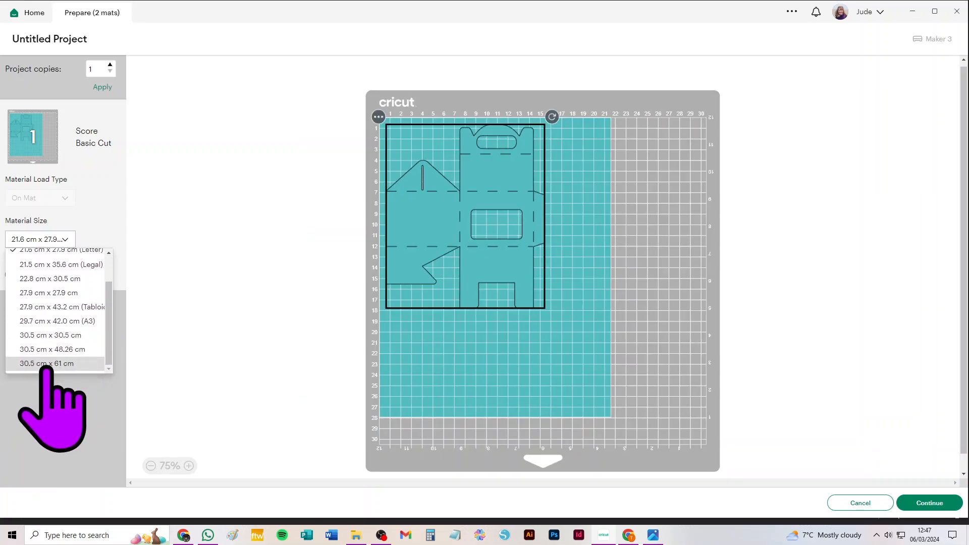
click(44, 335)
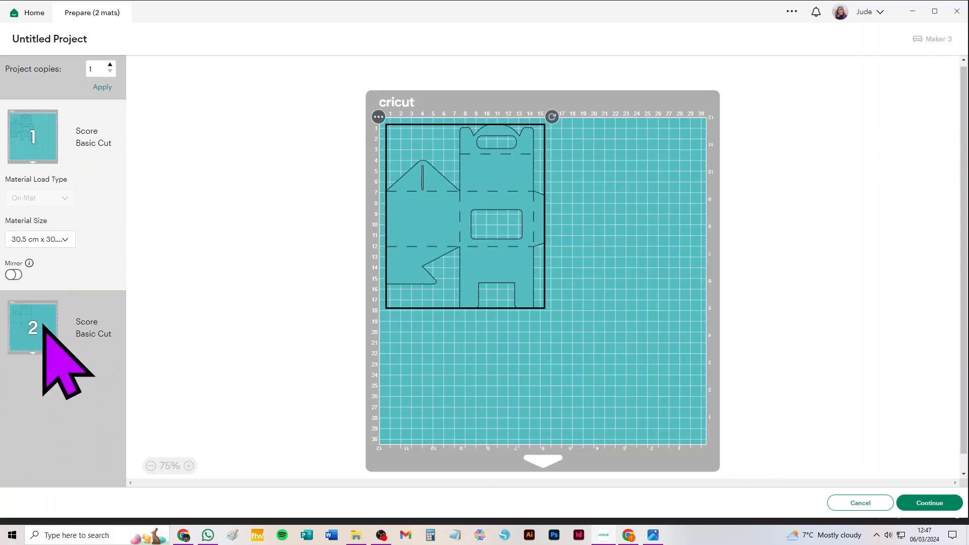
Move the windowless box piece from the second mat to the first and place it diagonally below the windowed piece without overlap
click(43, 326)
click(379, 117)
click(375, 140)
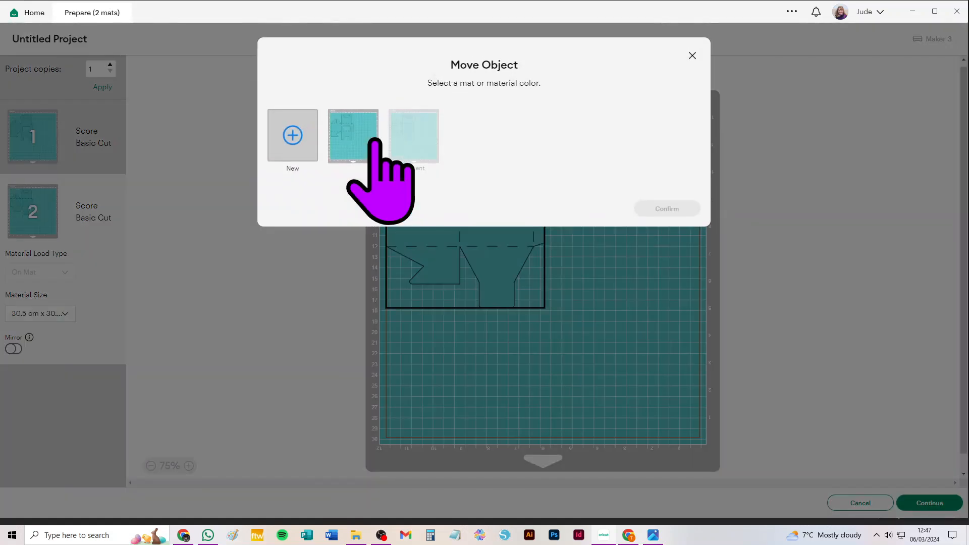
click(355, 154)
click(667, 209)
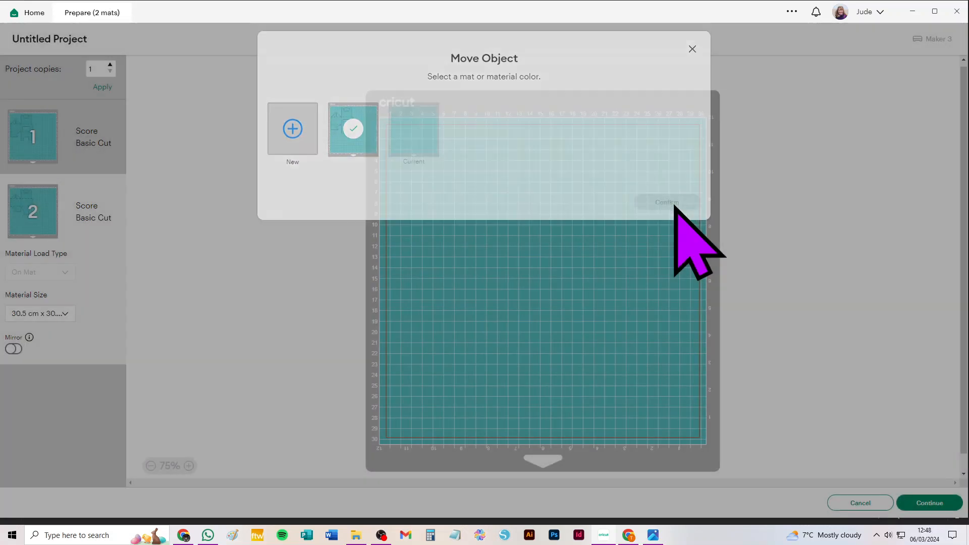
drag(505, 237, 625, 389)
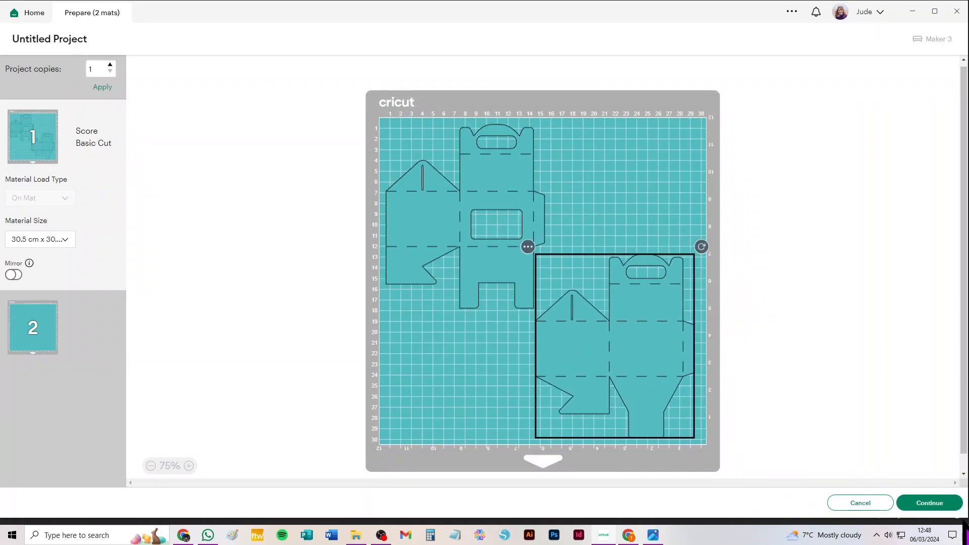
Cancel the cut preparation and delete both attached box pieces from the canvas
click(864, 502)
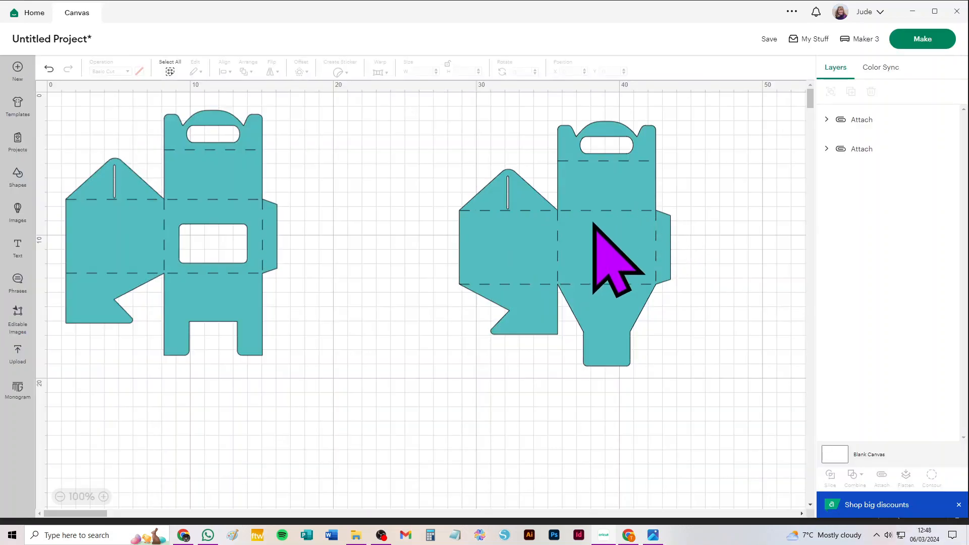
key(ctrl+a)
key(Delete)
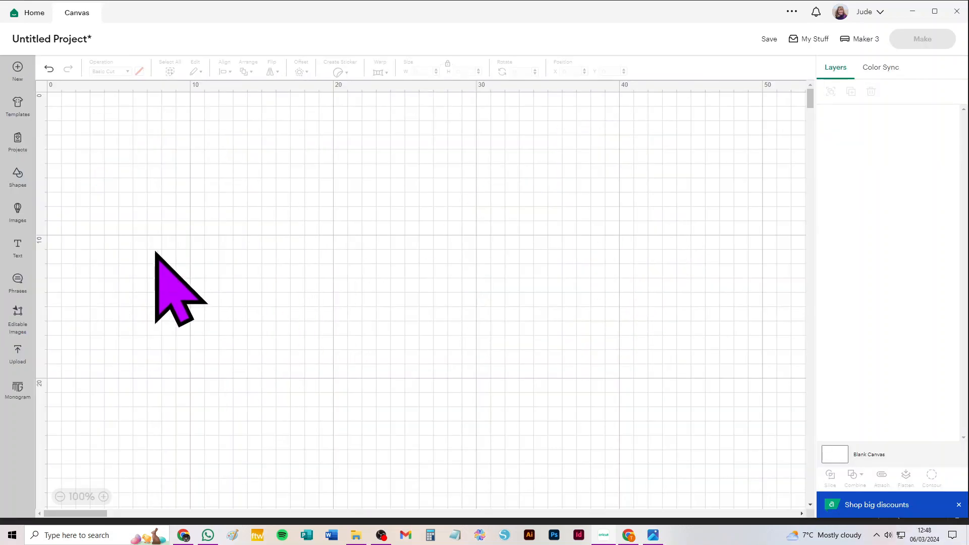
Add the light blue uploaded one-piece box image, 1_x_4oz_tin_1_piece, to the canvas
click(19, 355)
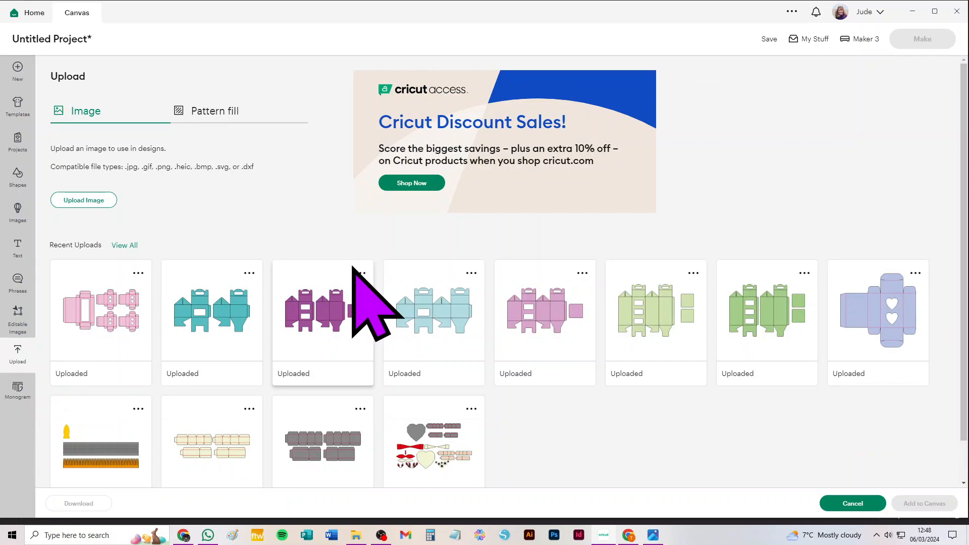
click(462, 326)
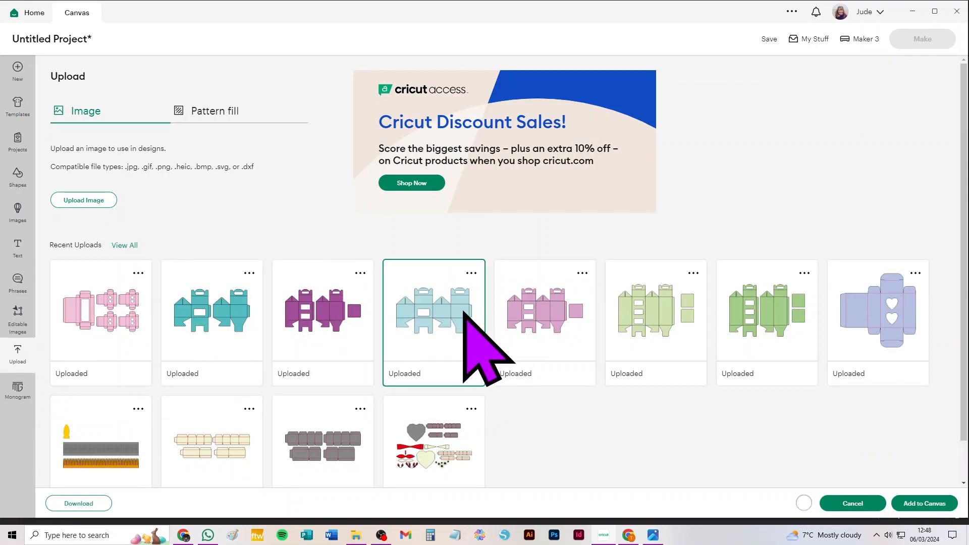
click(925, 503)
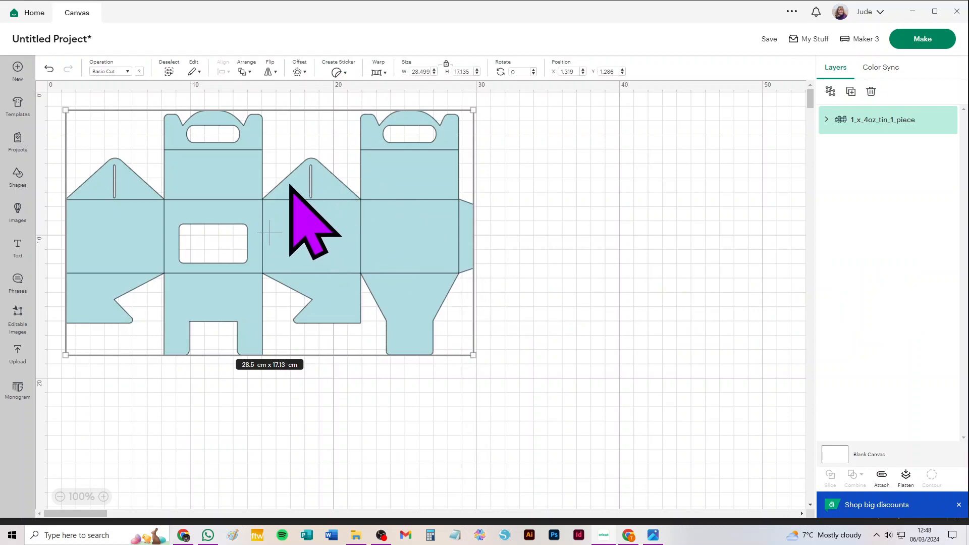
Change the one-piece box's fold-line layer to Score and attach it to the light blue cut layer
click(827, 120)
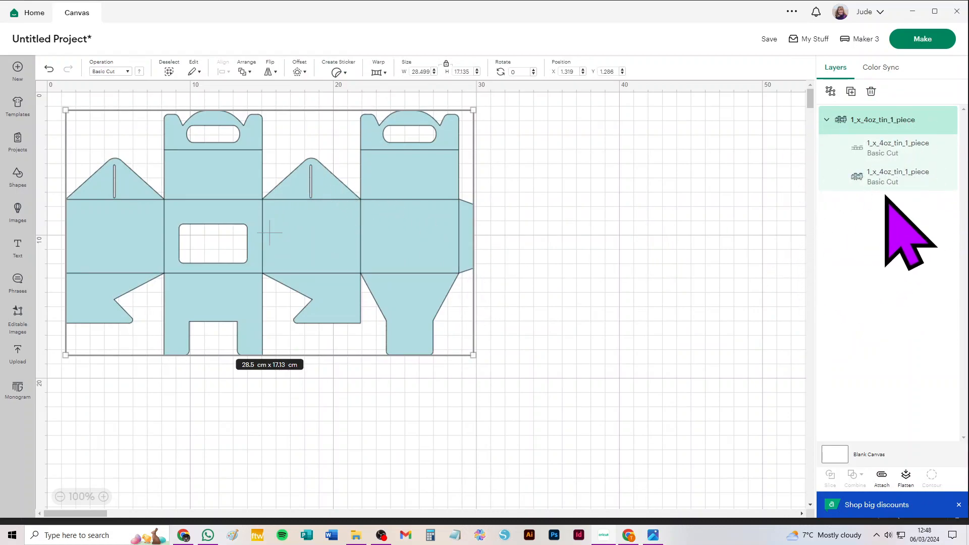
click(892, 145)
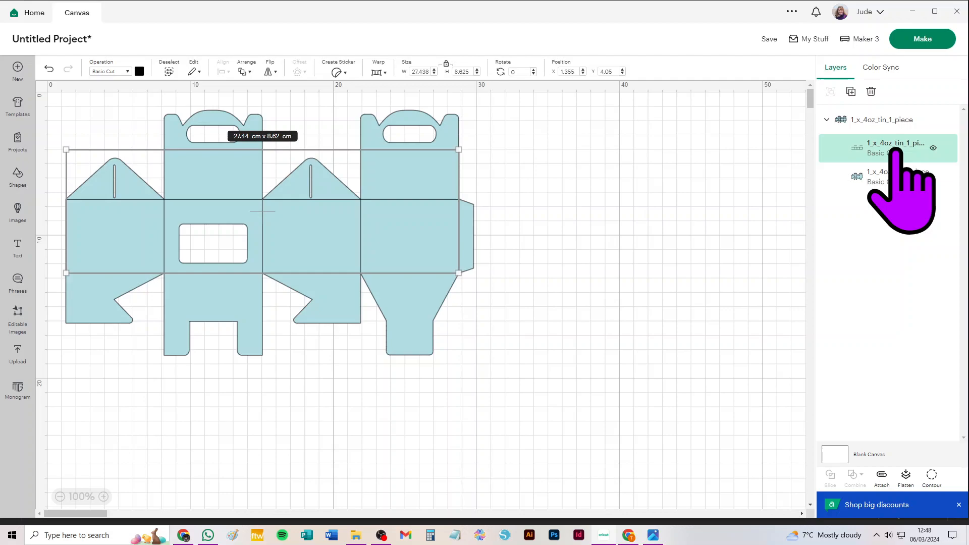
click(110, 72)
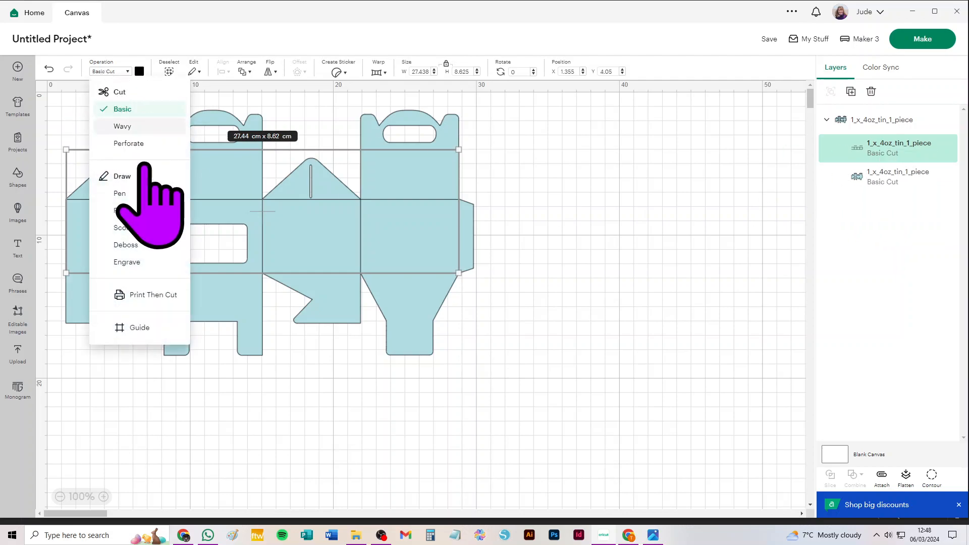
click(122, 228)
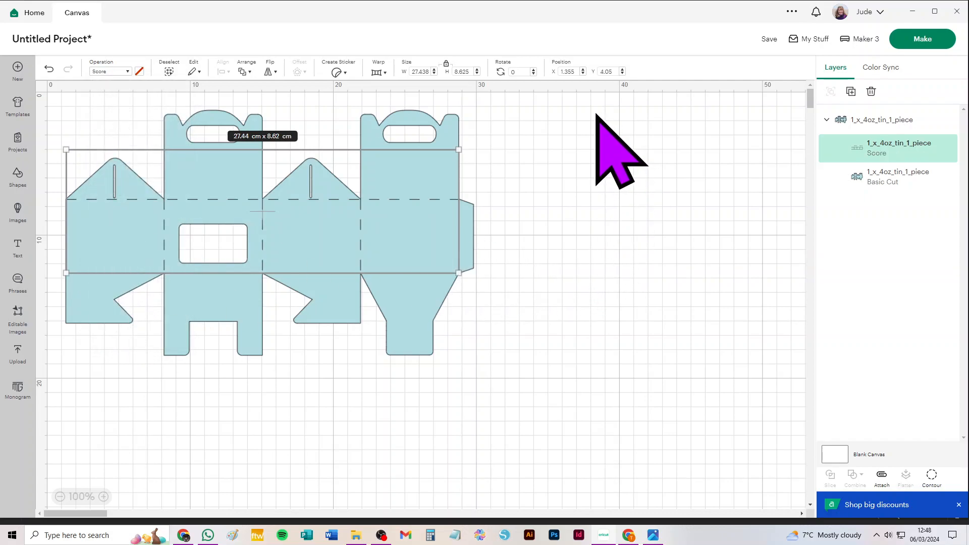
drag(596, 120, 55, 407)
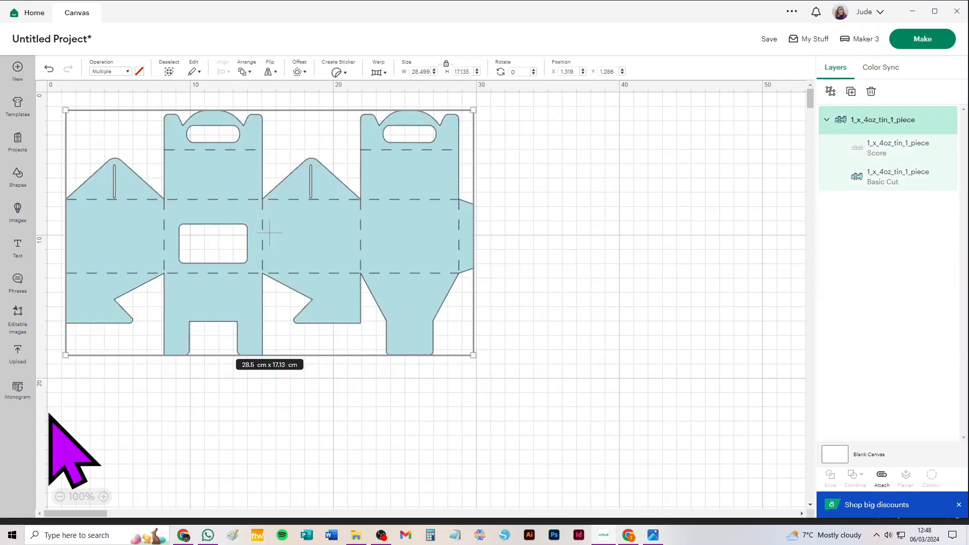
click(880, 477)
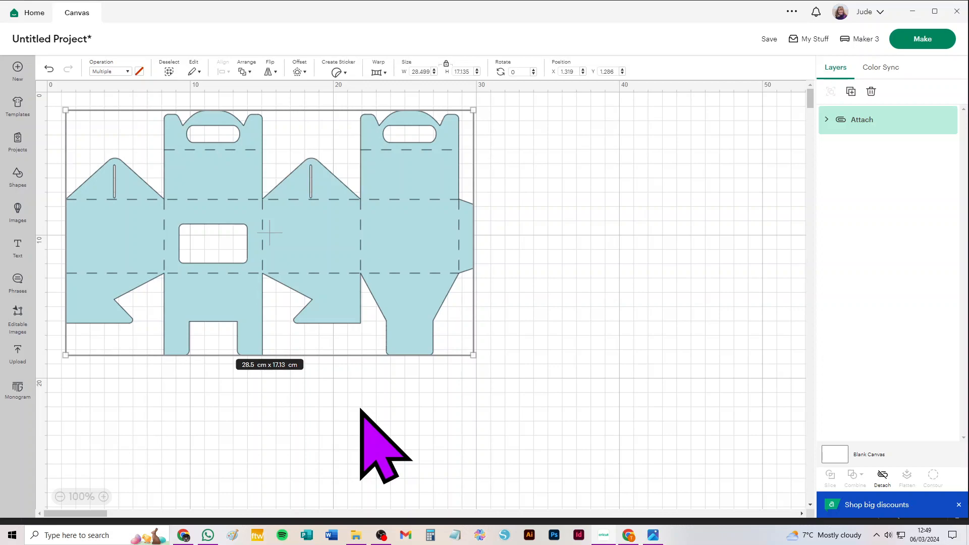
Prepare the one-piece box for cutting and set its material size to 30.5 cm x 30.5 cm
click(921, 40)
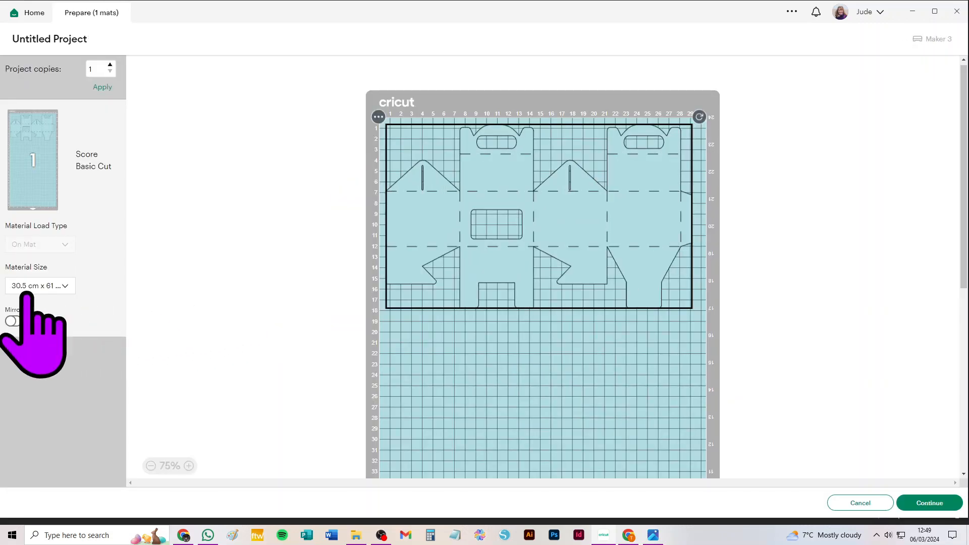
click(26, 288)
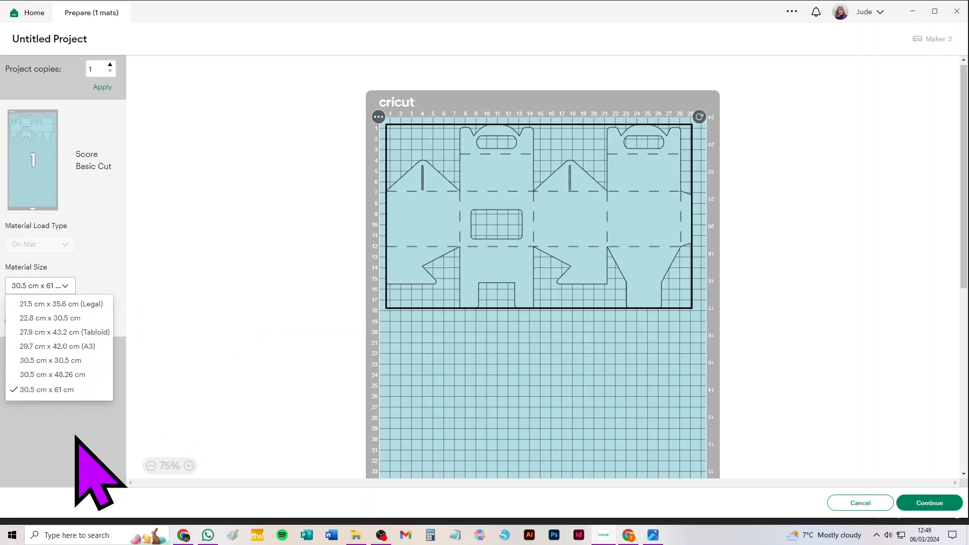
click(39, 360)
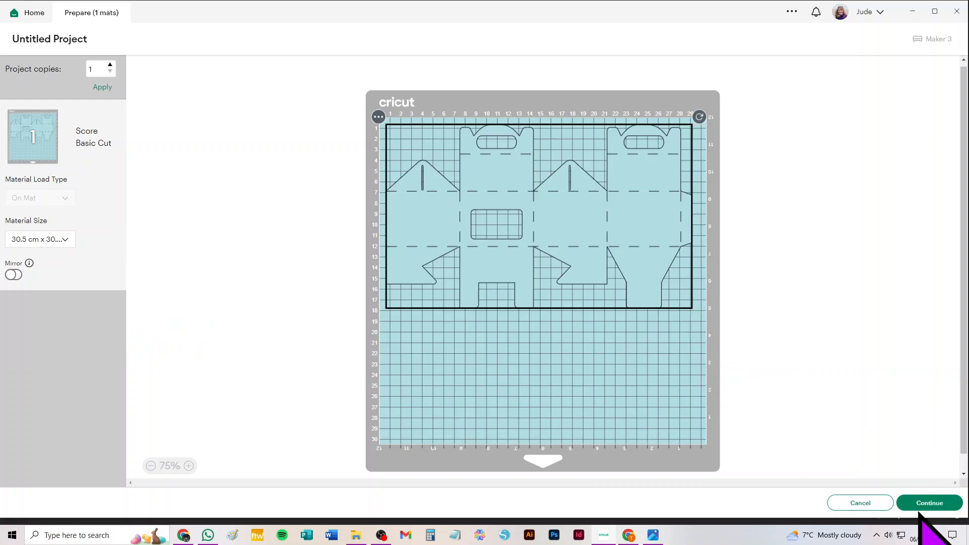
Cancel the cut preparation and delete the attached one-piece box from the canvas
click(860, 503)
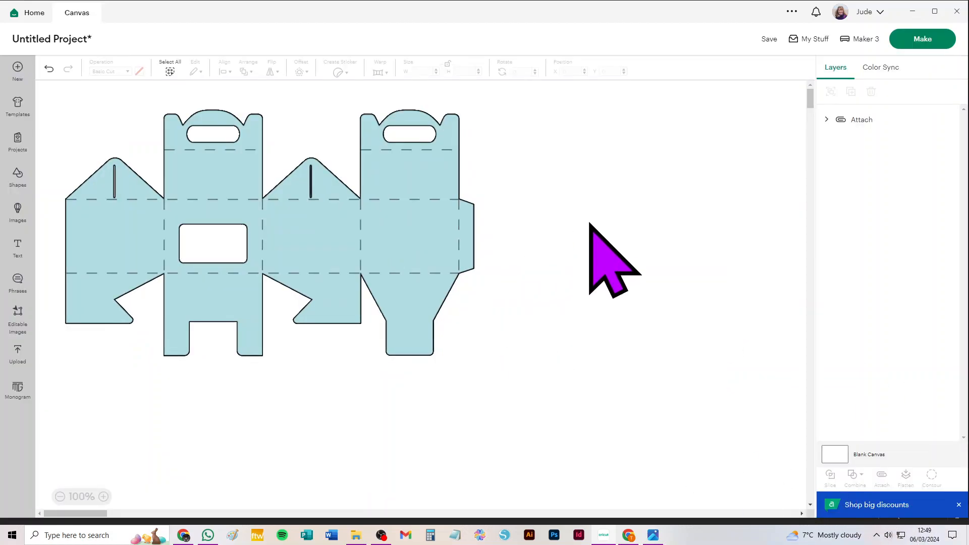
key(ctrl+a)
key(Delete)
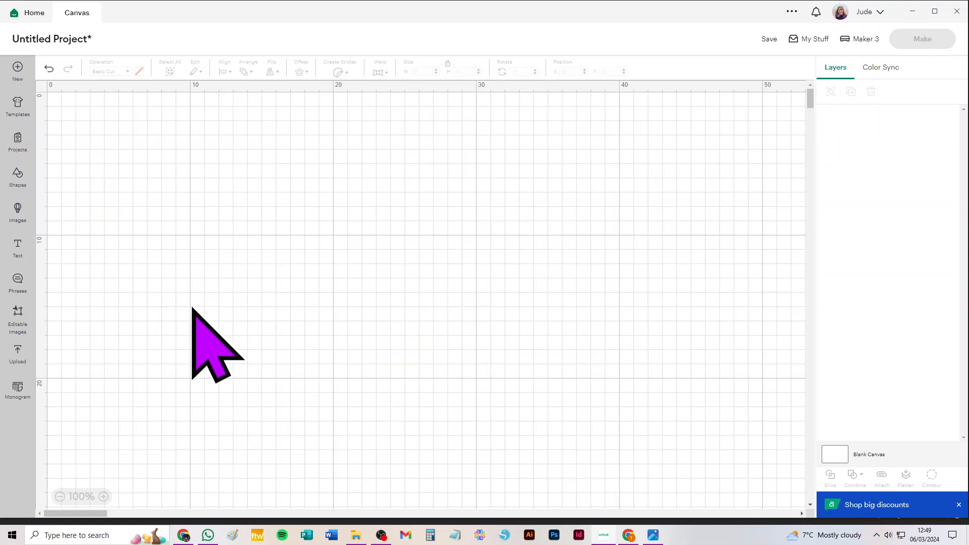
Add the purple uploaded two-tin box image with two pieces and a square divider to the canvas
click(18, 352)
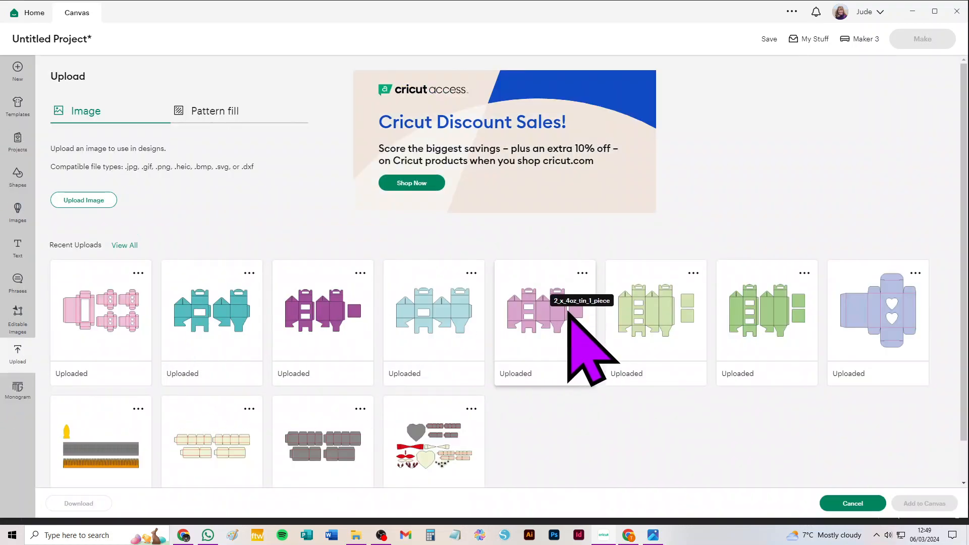
click(334, 323)
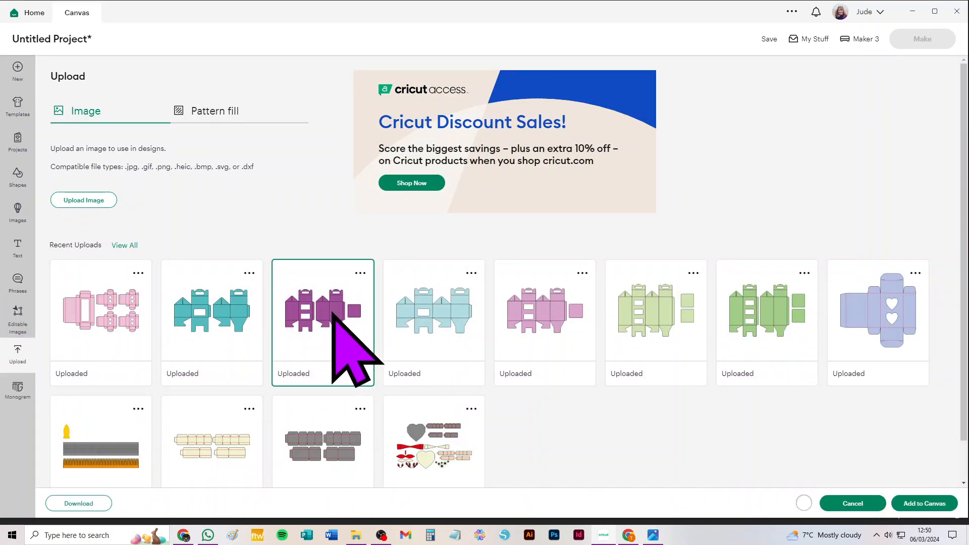
click(925, 505)
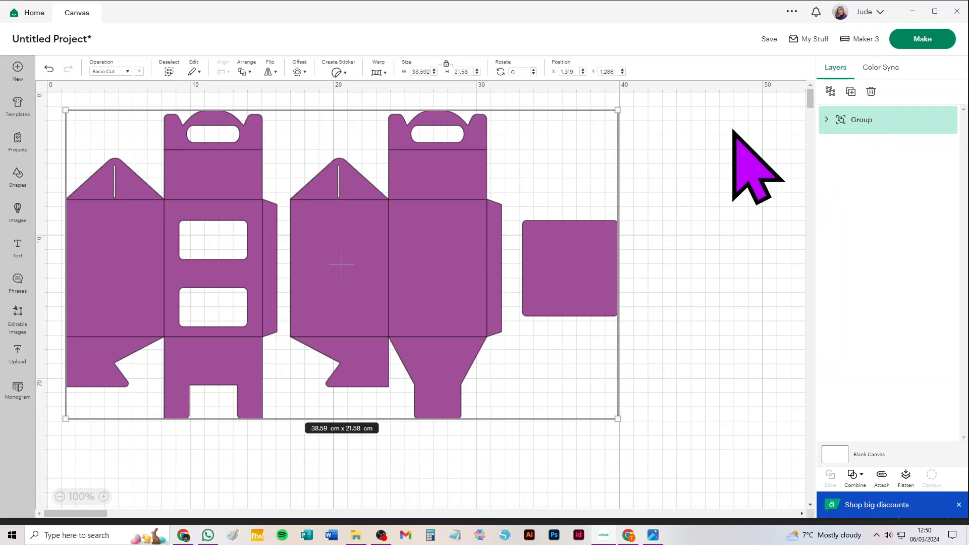
Expand the purple box's nested groups and change the operation of the group holding the two fold-line layers to Score
click(827, 120)
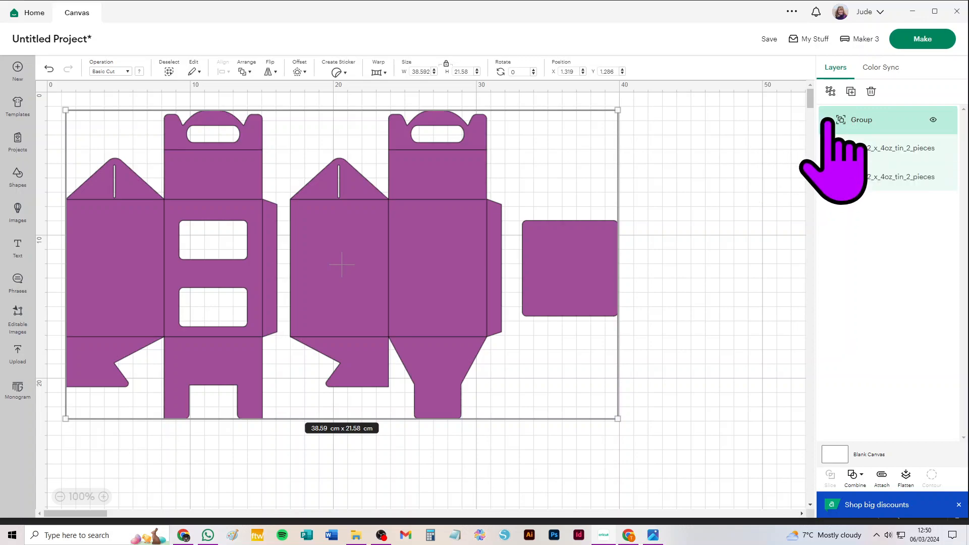
click(838, 156)
click(844, 174)
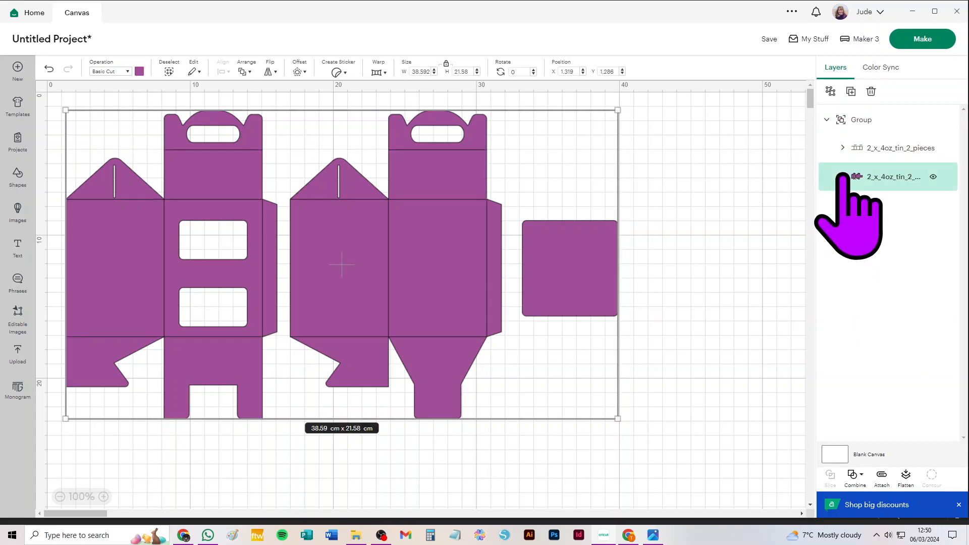
click(845, 148)
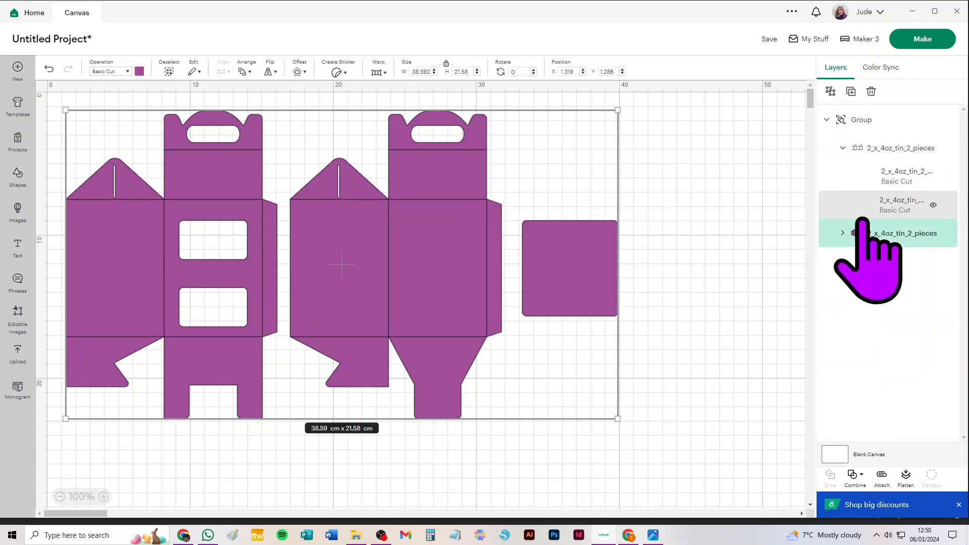
click(843, 233)
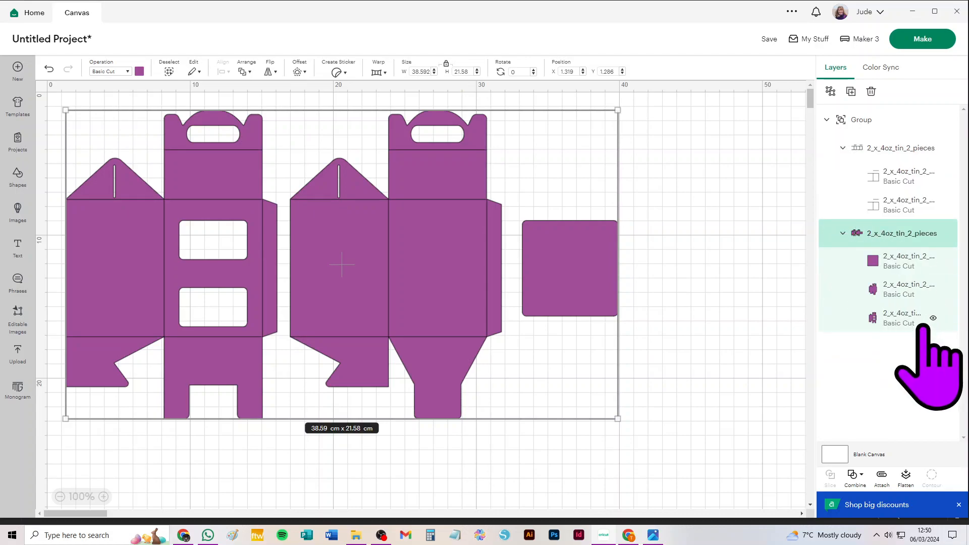
click(888, 147)
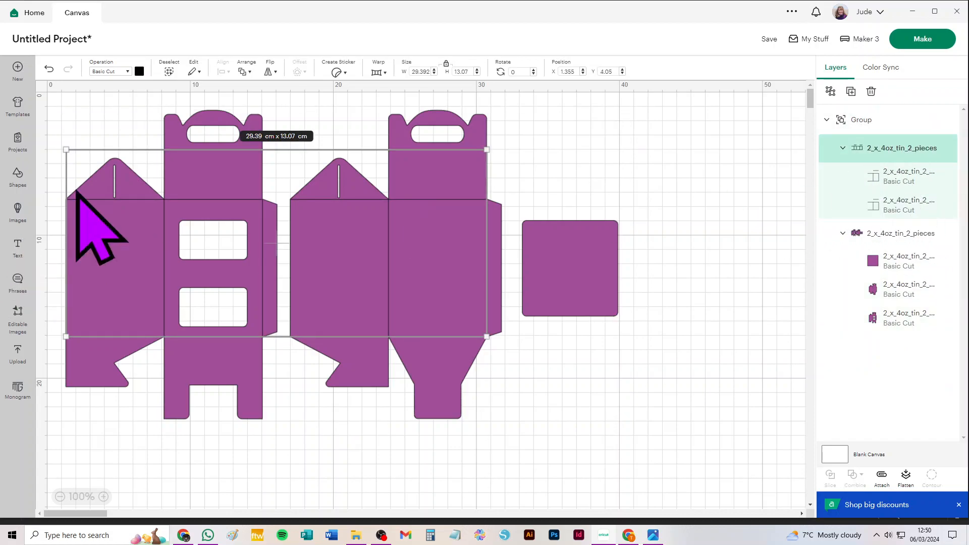
click(106, 72)
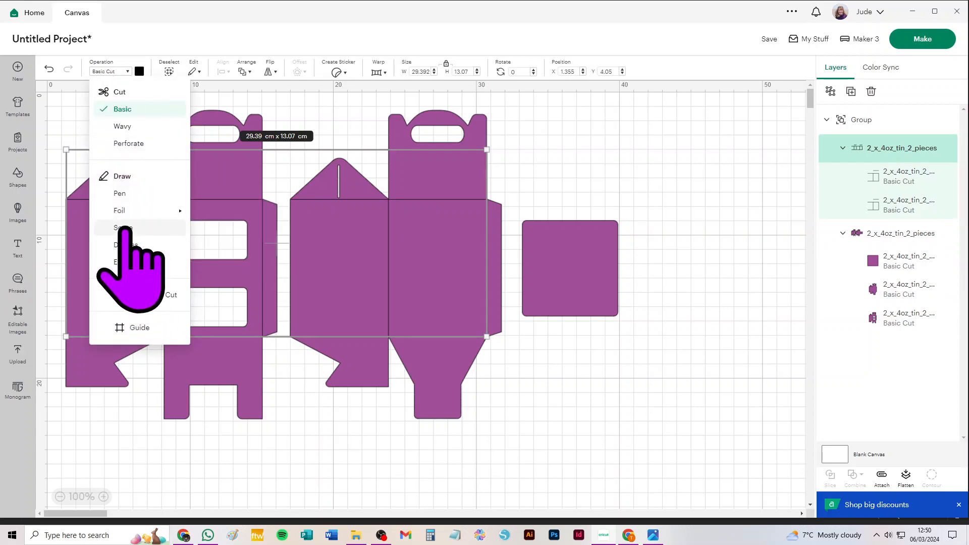
click(123, 225)
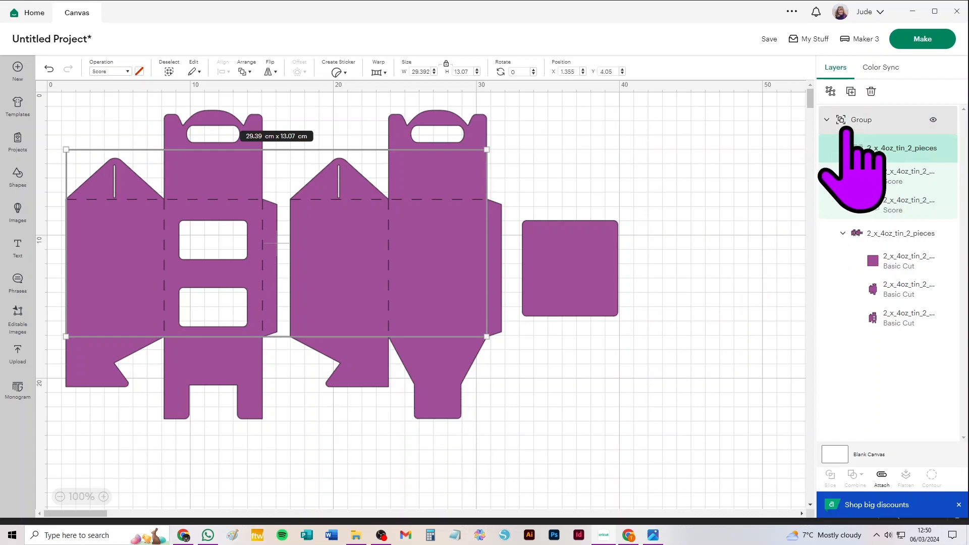
Ungroup all of the purple two-piece box's nested groups so its score lines, box pieces and square divider are separate layers
click(831, 91)
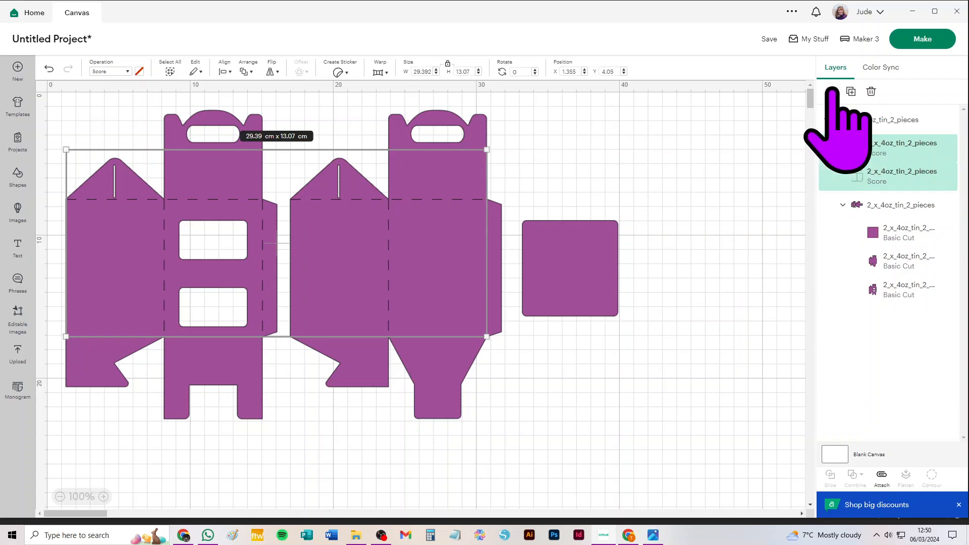
click(892, 205)
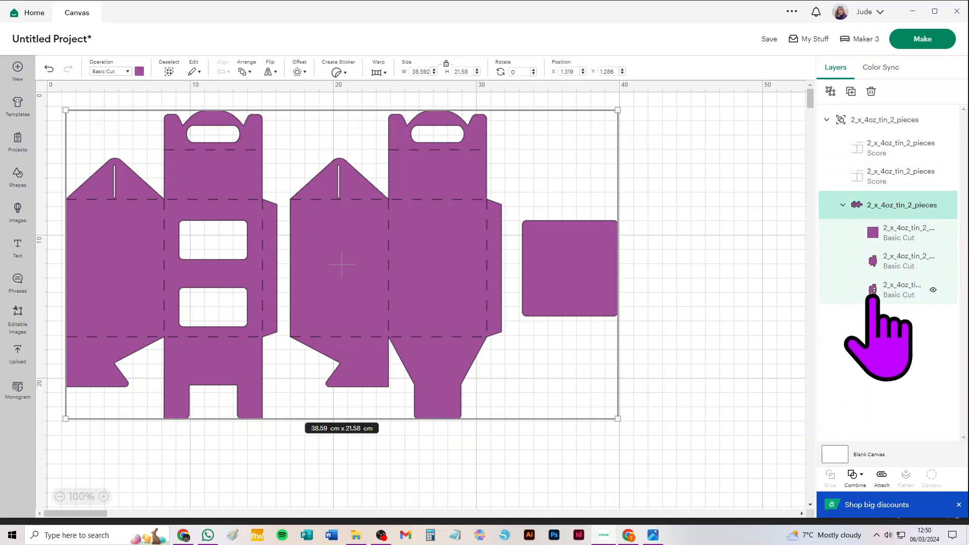
click(829, 91)
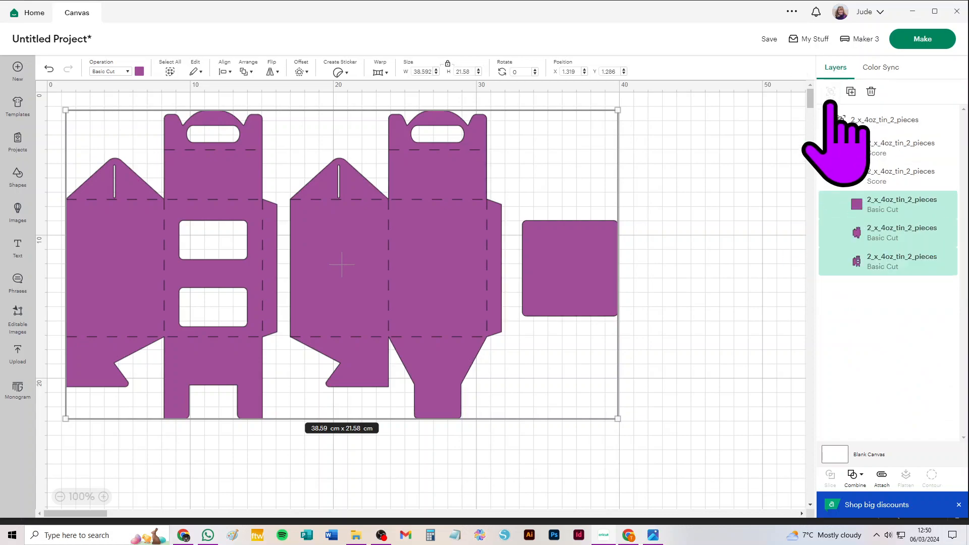
click(886, 120)
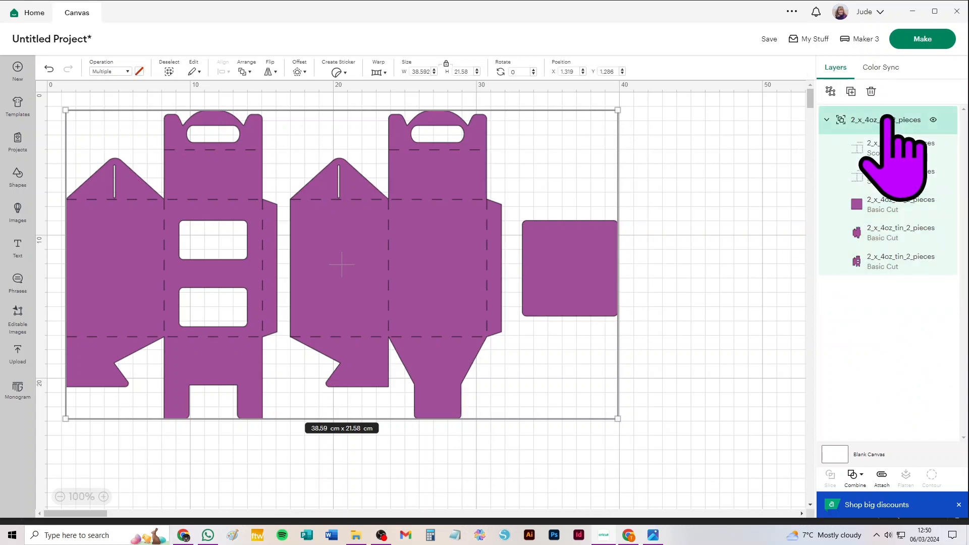
click(830, 91)
Move the purple square divider away from the box pieces and attach each box piece to its own score lines
click(692, 222)
drag(565, 272, 636, 217)
drag(534, 113, 283, 455)
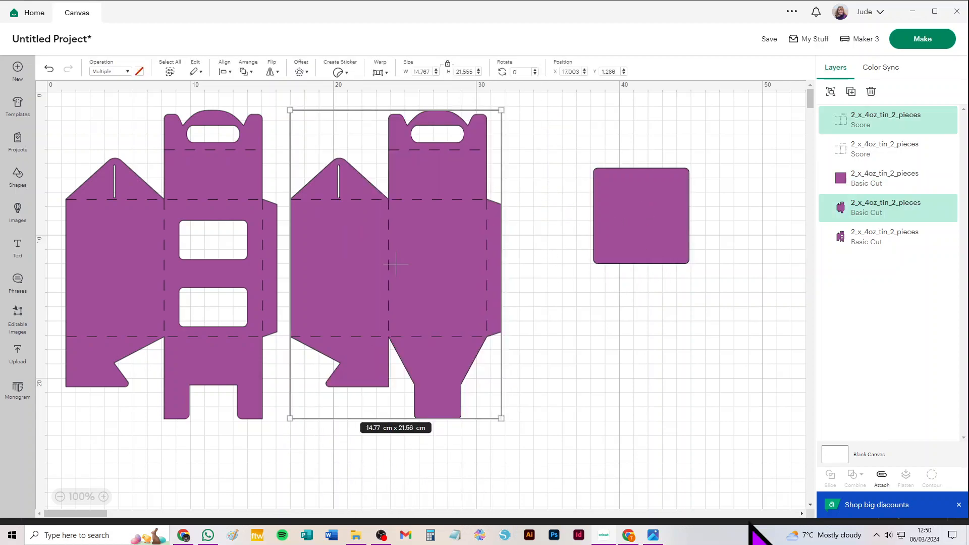
click(882, 477)
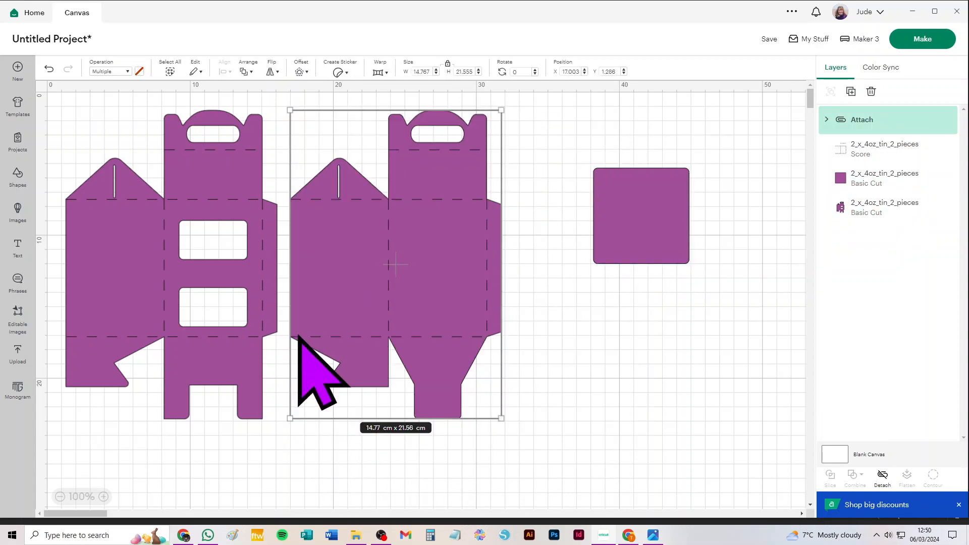
drag(65, 448, 281, 99)
click(881, 477)
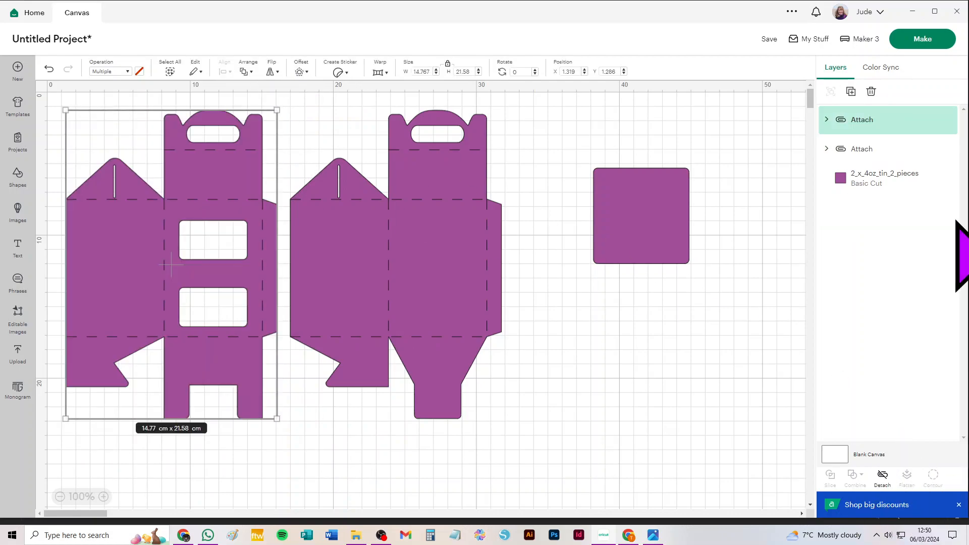
Prepare the purple two-piece box for cutting and set its material size to 21 cm x 29.7 cm (A4)
click(923, 39)
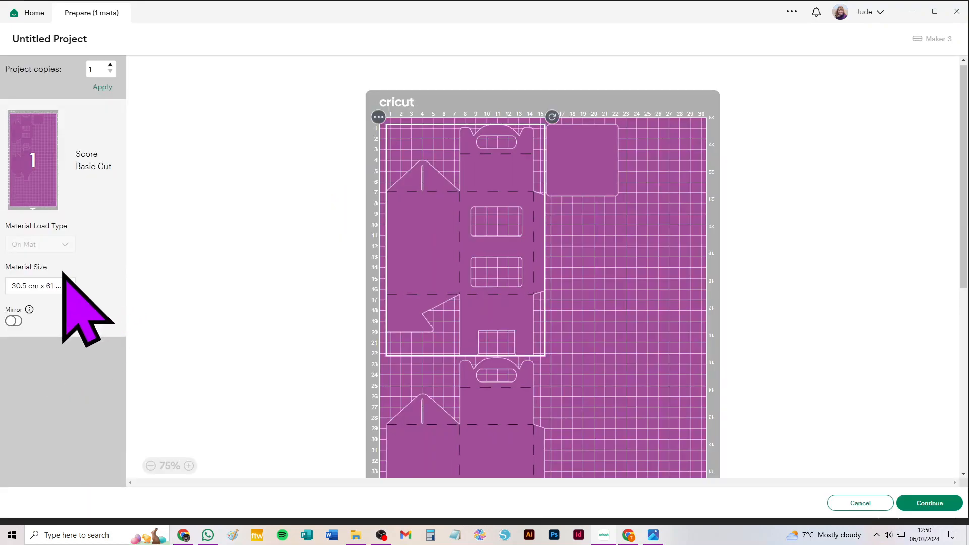
click(49, 285)
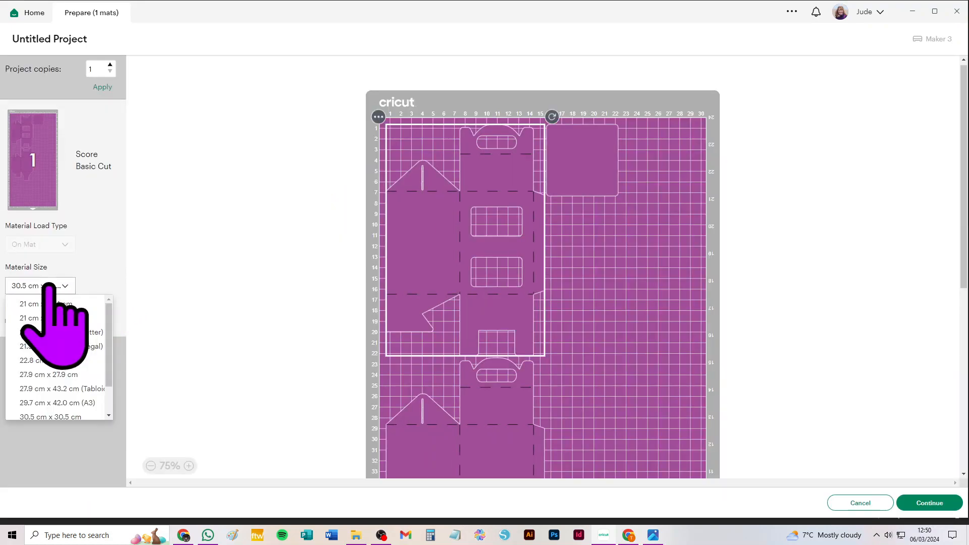
click(41, 318)
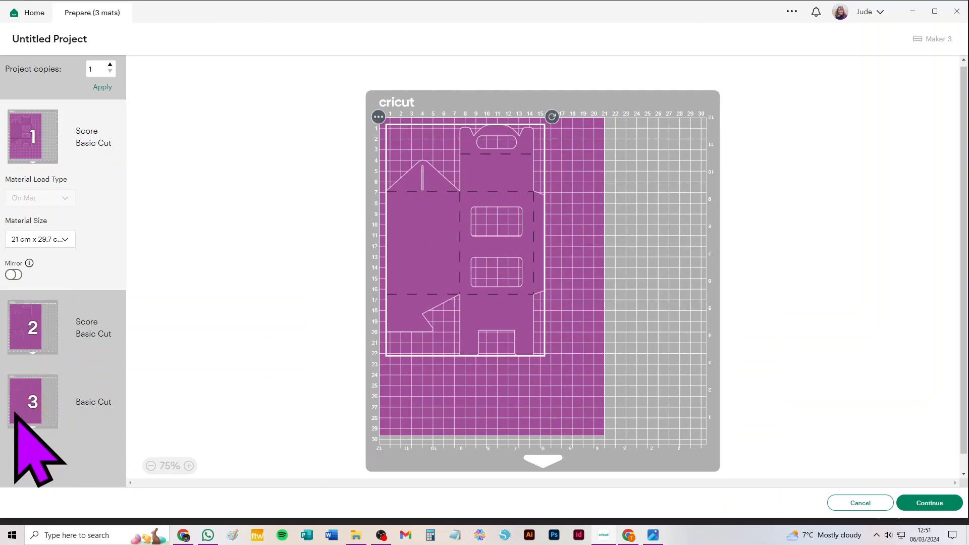
Move the square divider from the third mat to the first and fit it below the windowed box piece
click(31, 391)
click(378, 116)
click(374, 139)
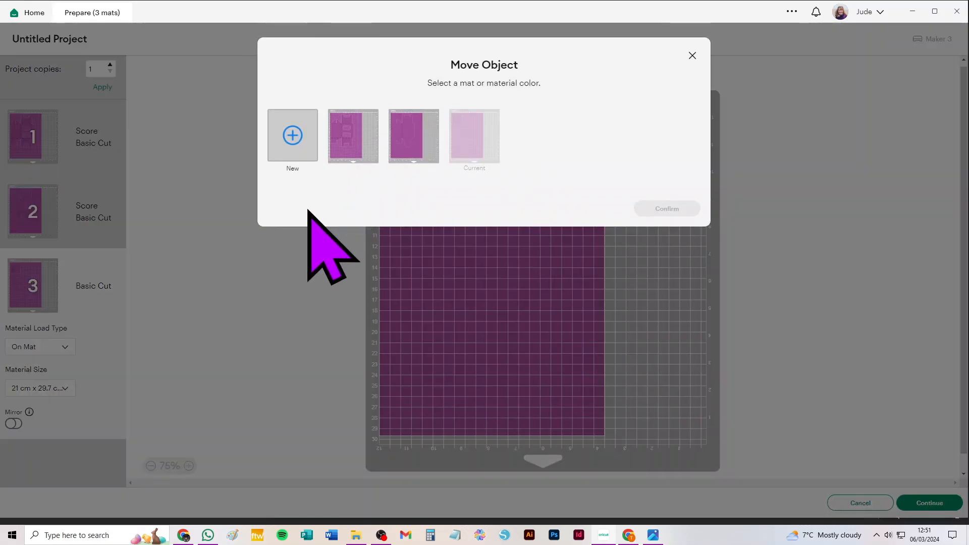
click(344, 151)
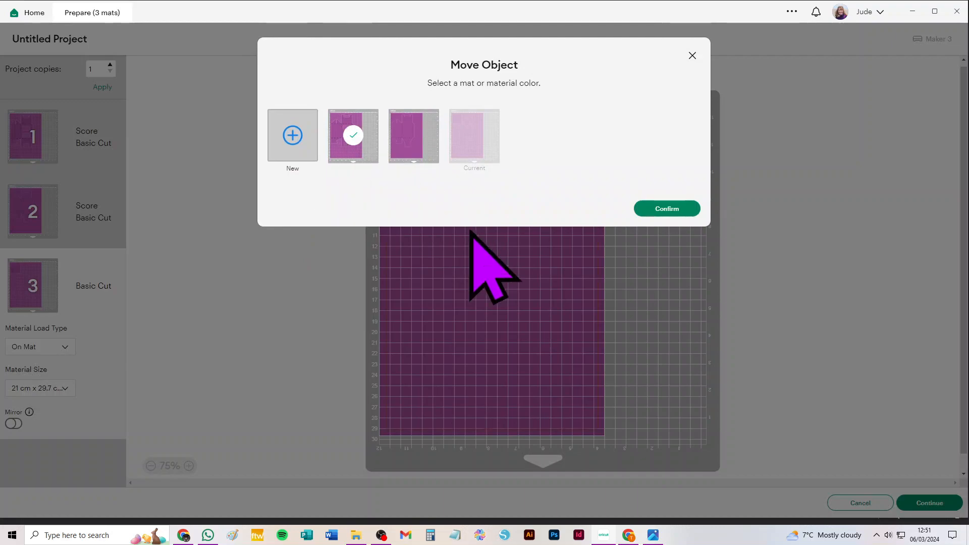
click(668, 208)
click(440, 403)
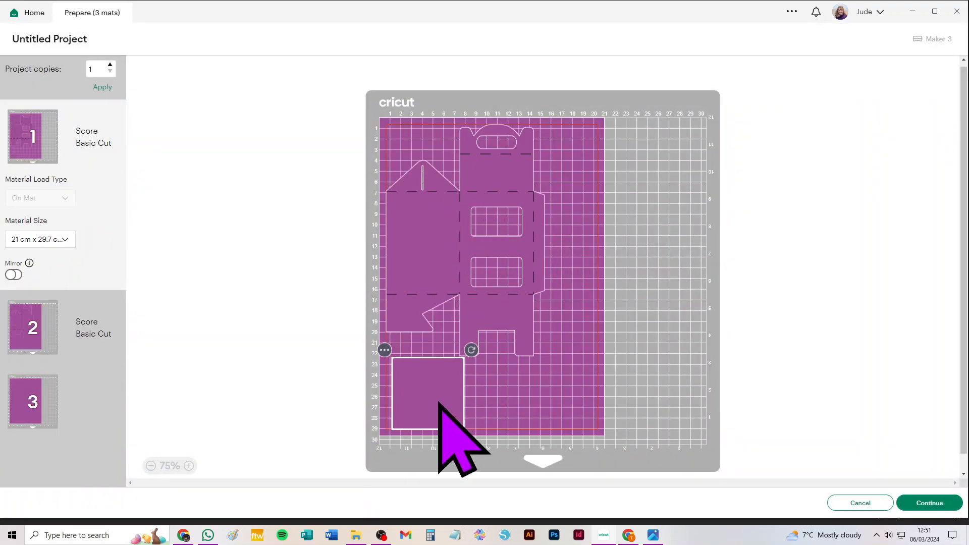
drag(506, 285, 504, 259)
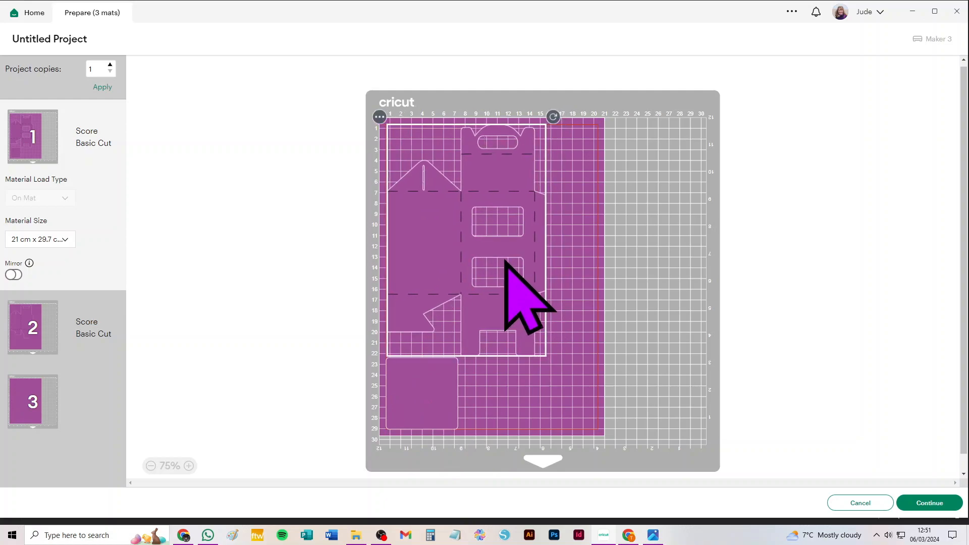
Set the material size to 21.6 cm x 27.9 cm (Letter) and fit the square divider with the windowed piece on the first mat
click(35, 243)
click(56, 302)
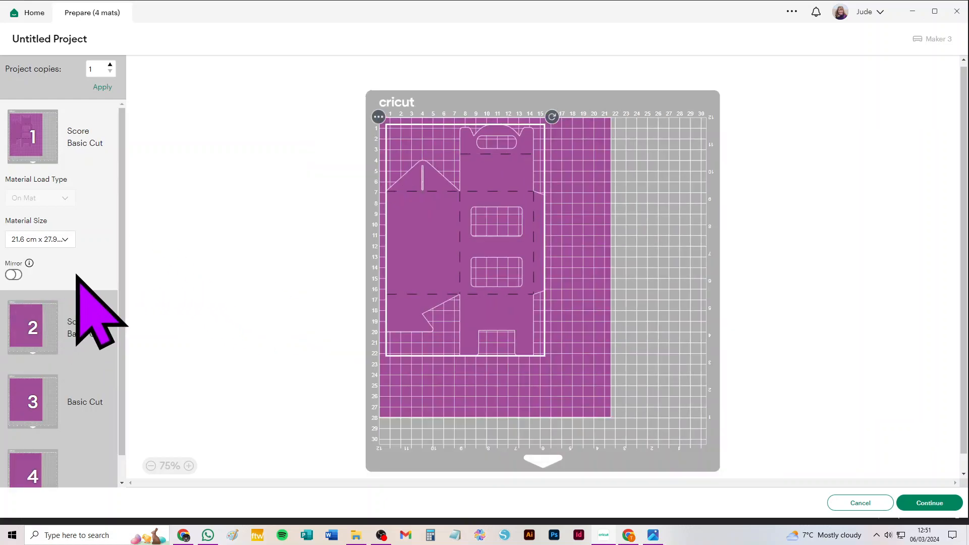
click(31, 394)
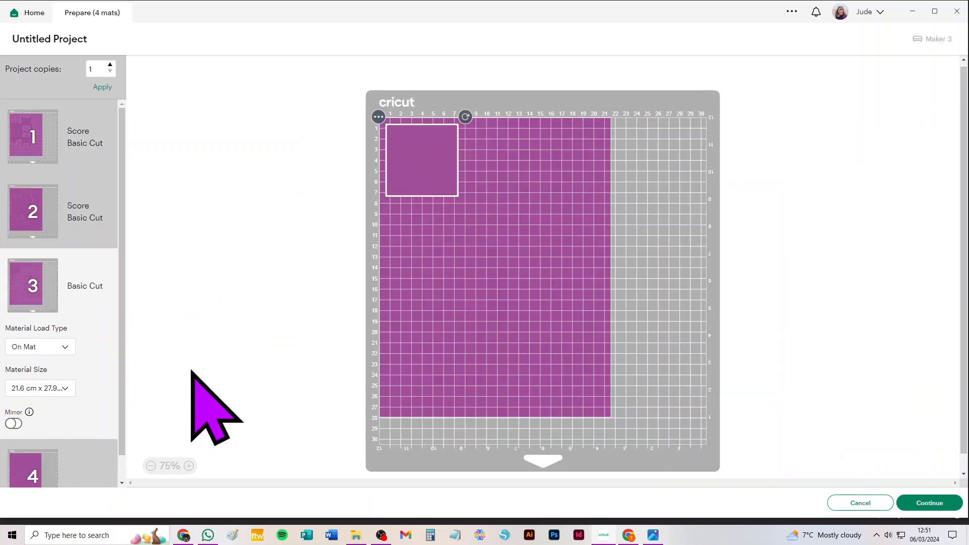
click(378, 117)
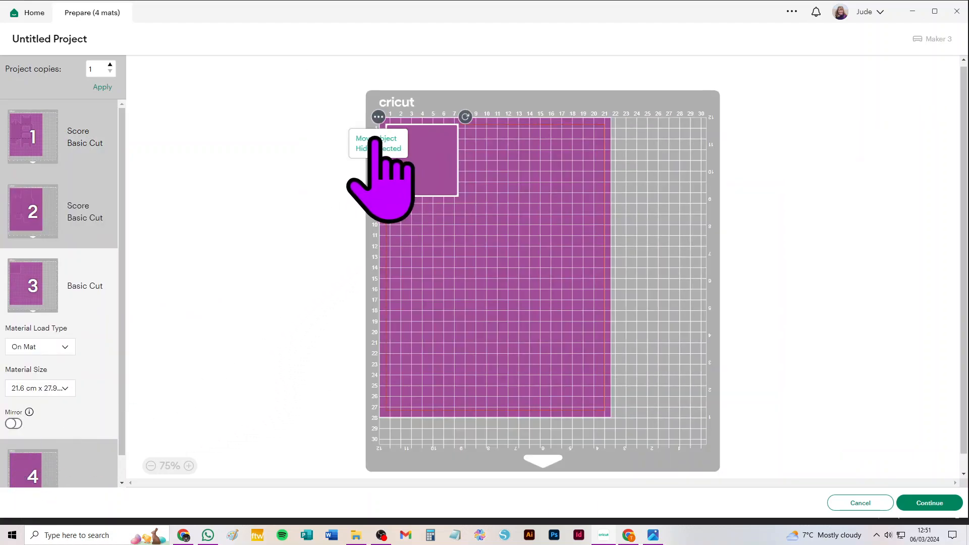
click(376, 138)
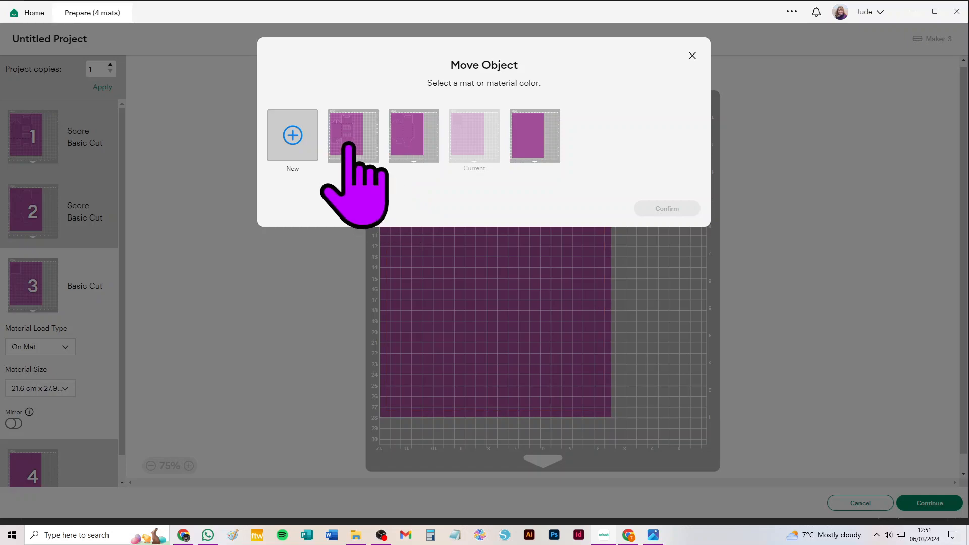
click(349, 148)
click(681, 207)
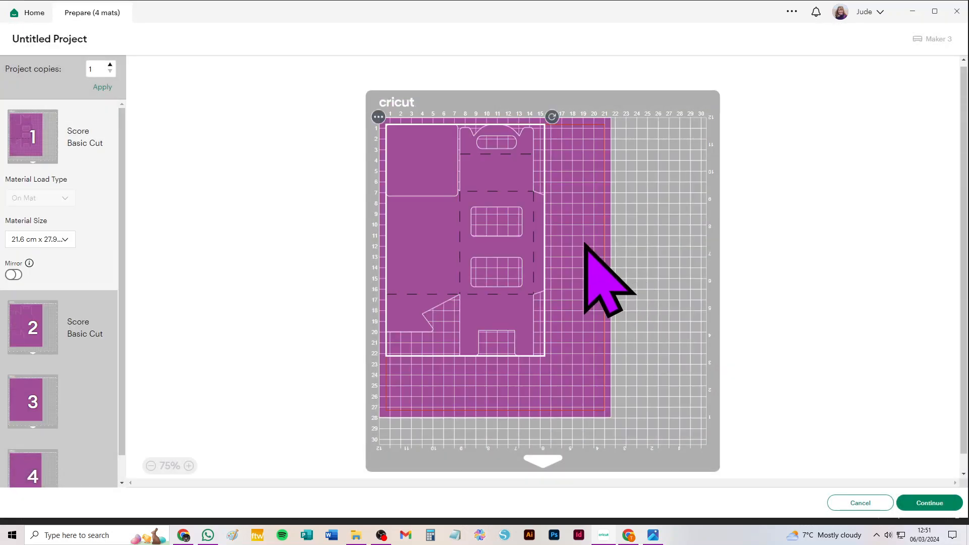
drag(418, 134, 409, 348)
mouse_move(495, 262)
mouse_down()
mouse_move(518, 256)
mouse_move(508, 255)
mouse_up()
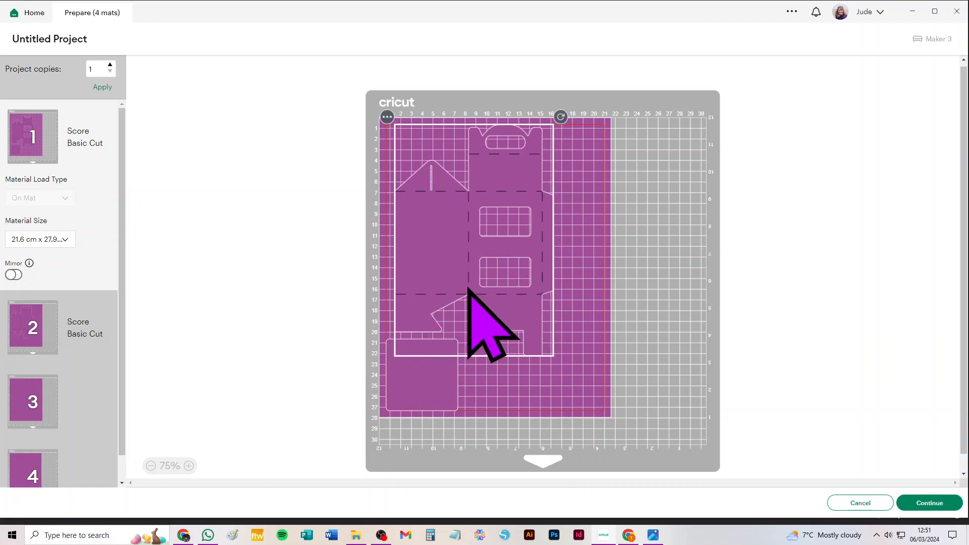
Set the material size to 30.5 cm x 30.5 cm and move the second box piece onto the first mat
click(58, 239)
scroll(77, 335, down, 2)
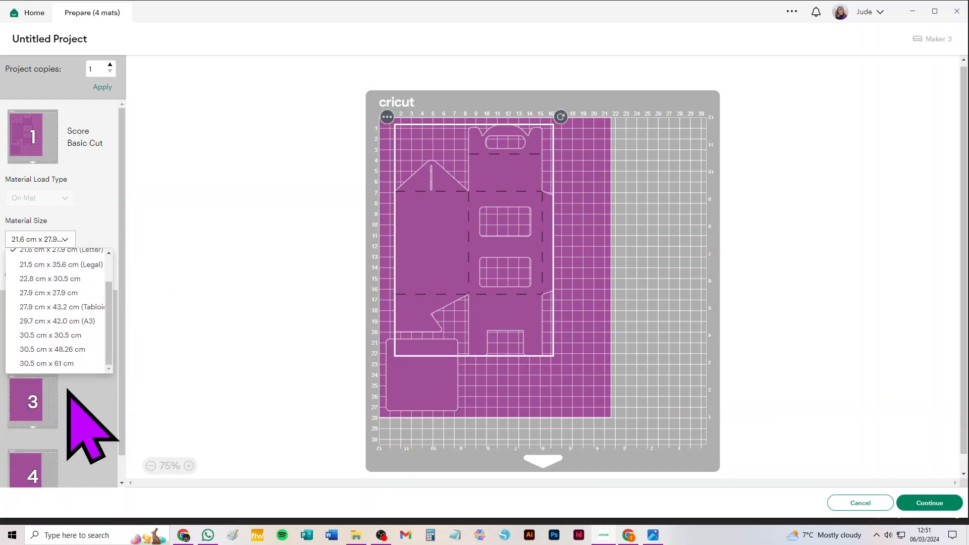
click(56, 334)
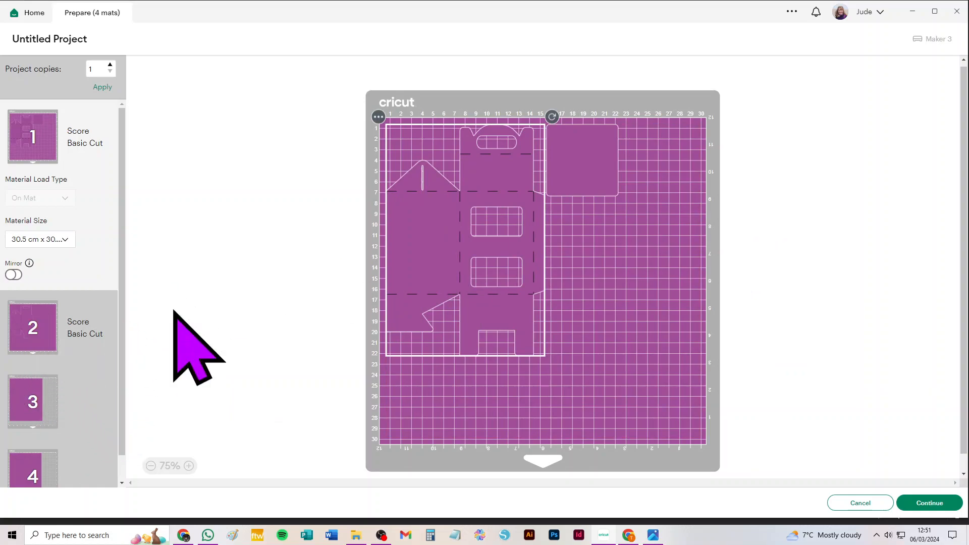
click(115, 310)
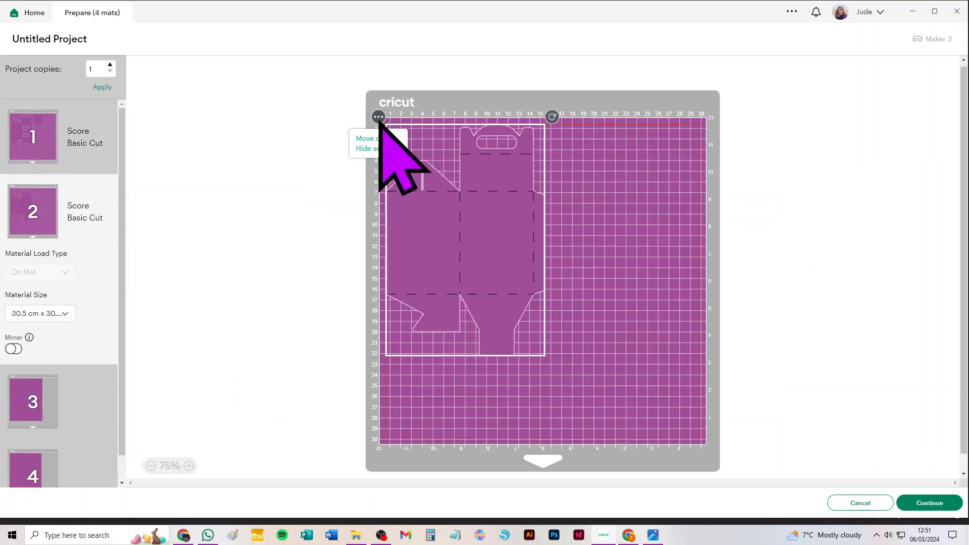
click(364, 140)
click(360, 143)
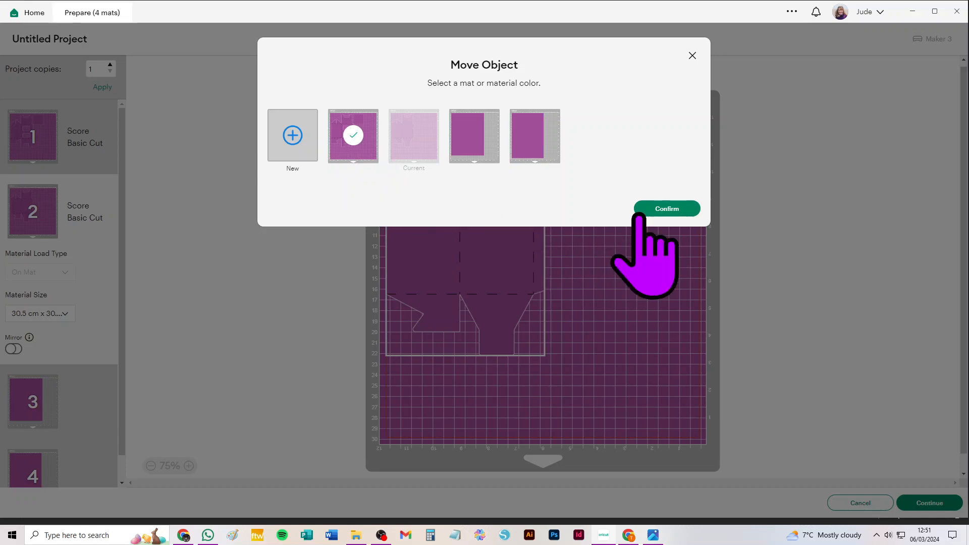
click(656, 209)
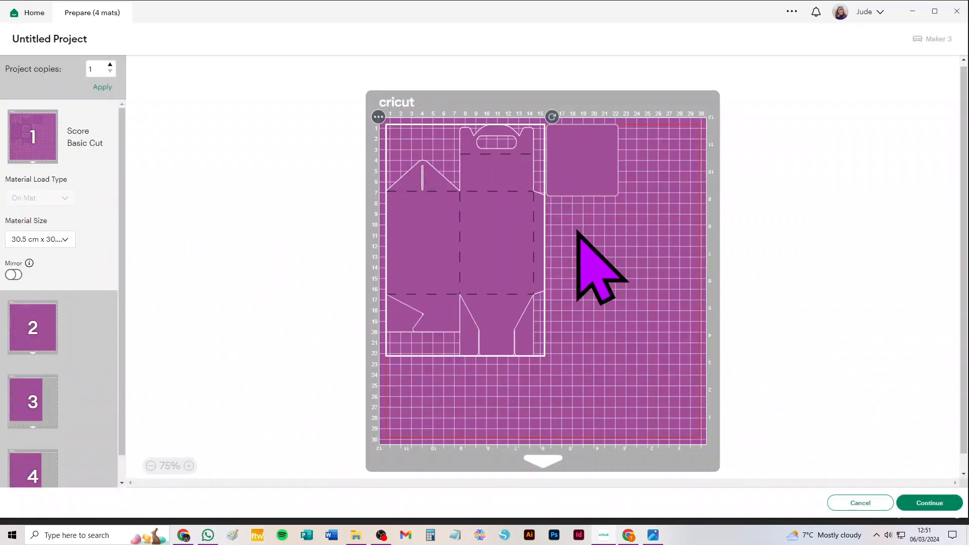
Place the windowless box piece upside down beside the windowed one on the mat and shift the square divider slightly above it
drag(510, 252, 677, 331)
click(470, 247)
drag(471, 247, 467, 239)
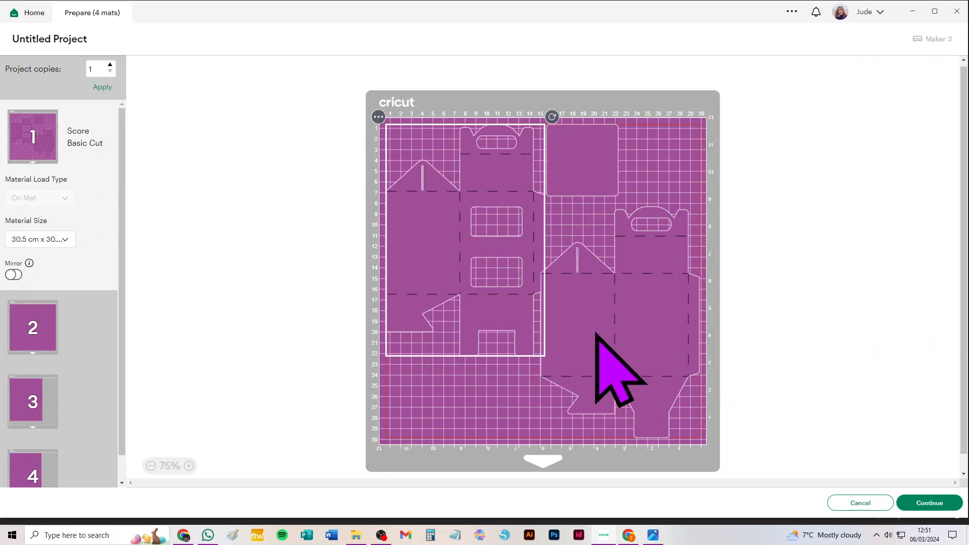
click(626, 309)
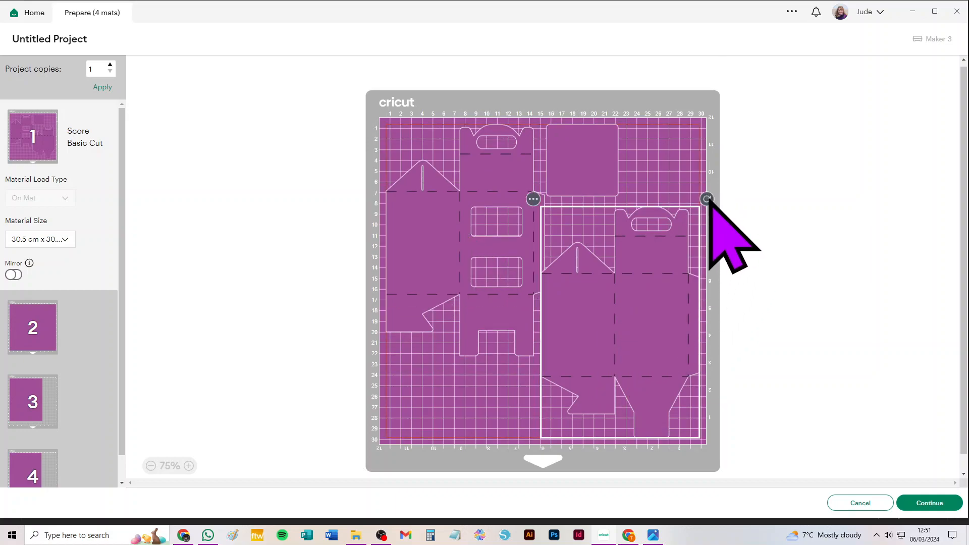
drag(707, 198, 559, 432)
click(487, 380)
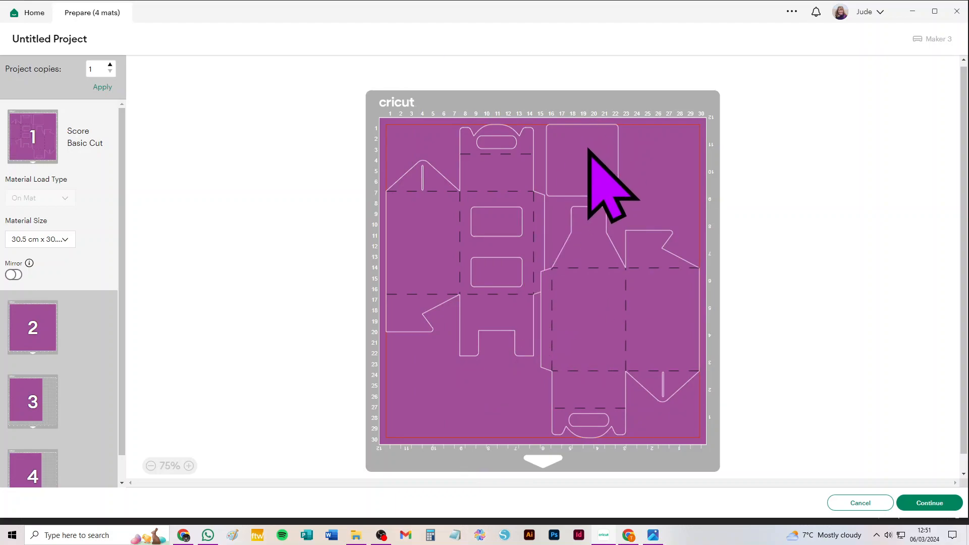
drag(597, 169, 605, 168)
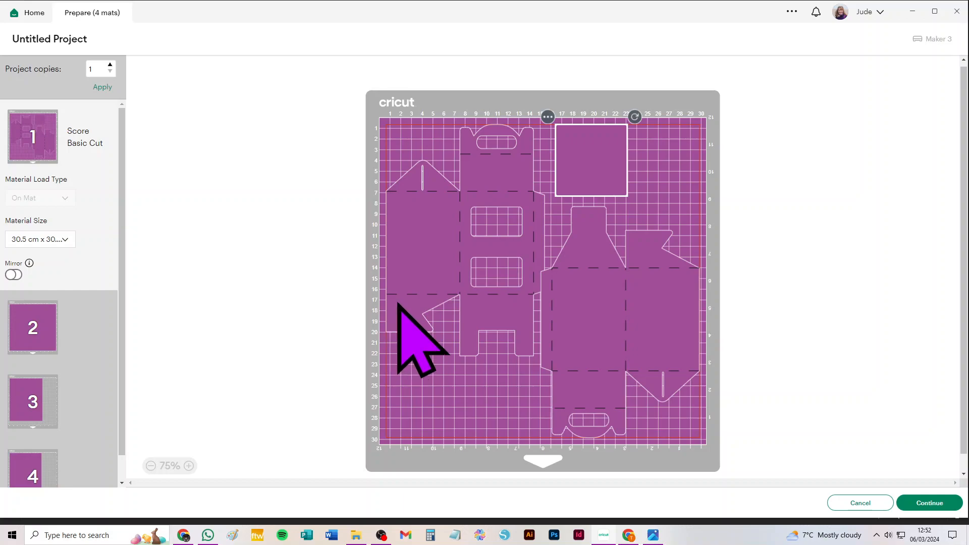
Cancel the cut preparation and delete both purple box pieces and the square divider from the canvas
click(853, 503)
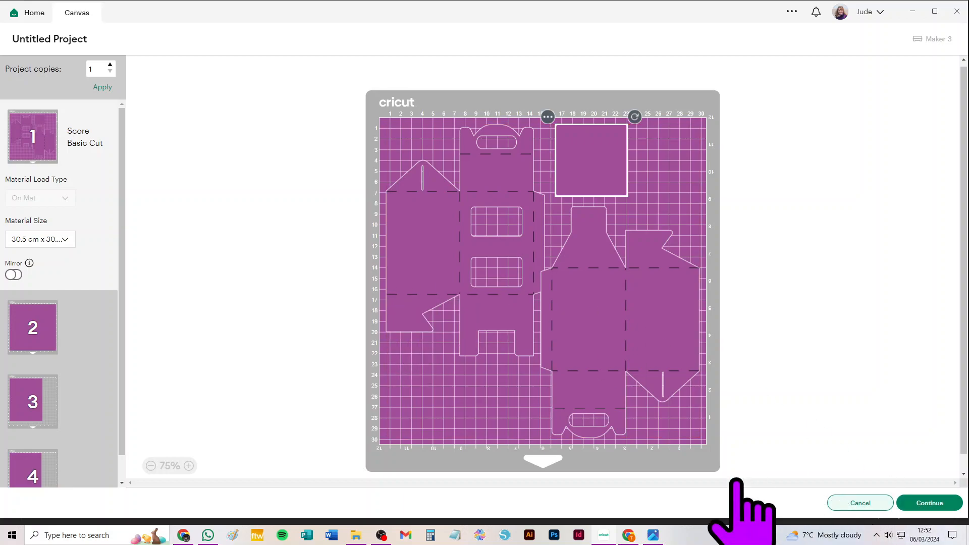
key(ctrl+a)
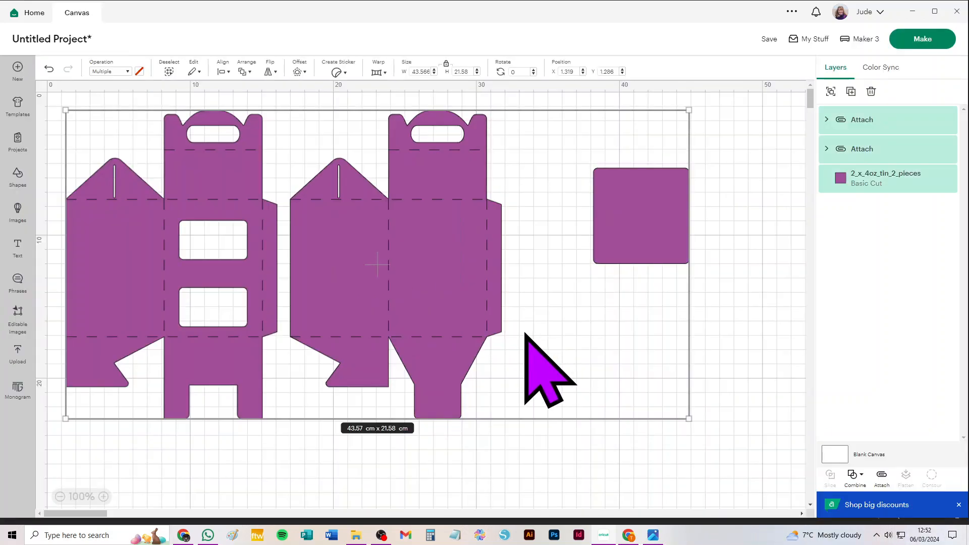
key(Delete)
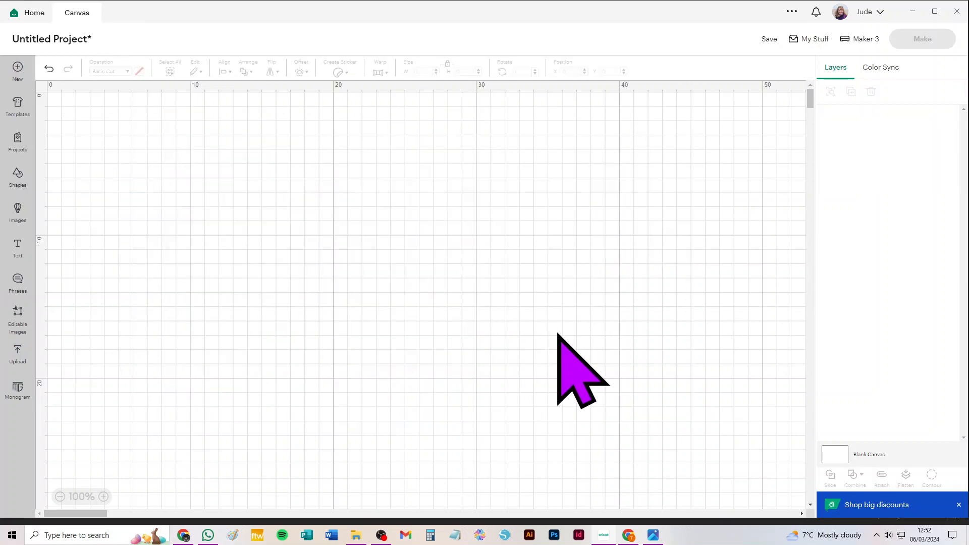
Add the pink uploaded one-piece two-tin box image with a square divider to the canvas
click(18, 354)
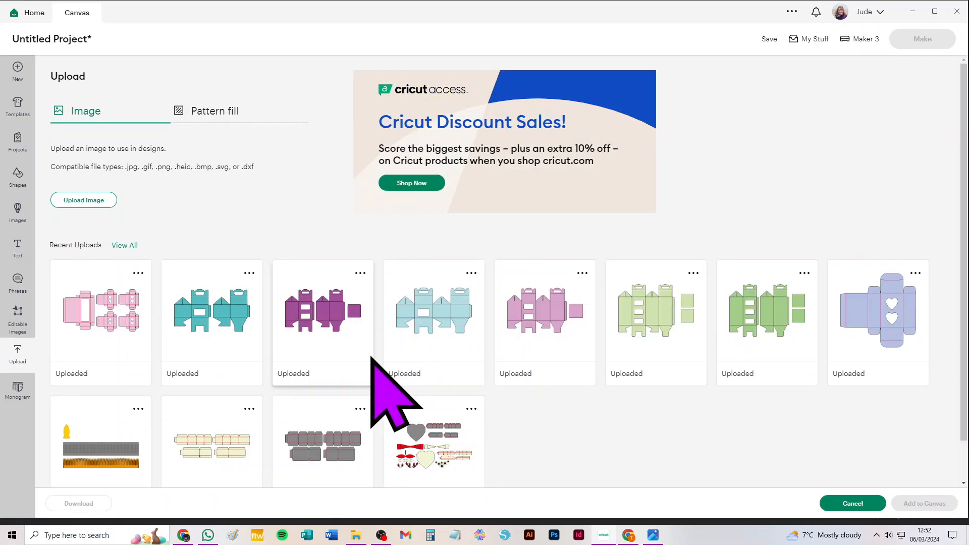
click(525, 321)
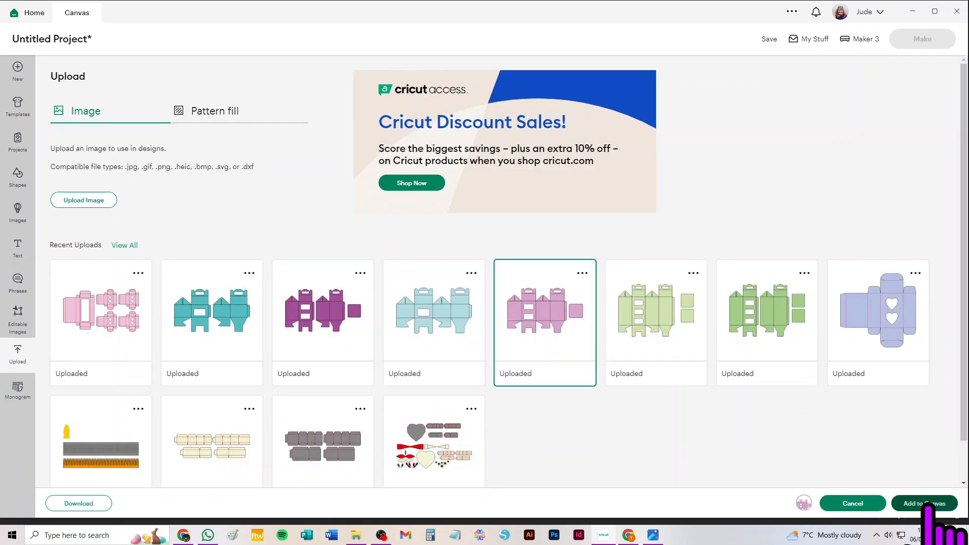
click(926, 503)
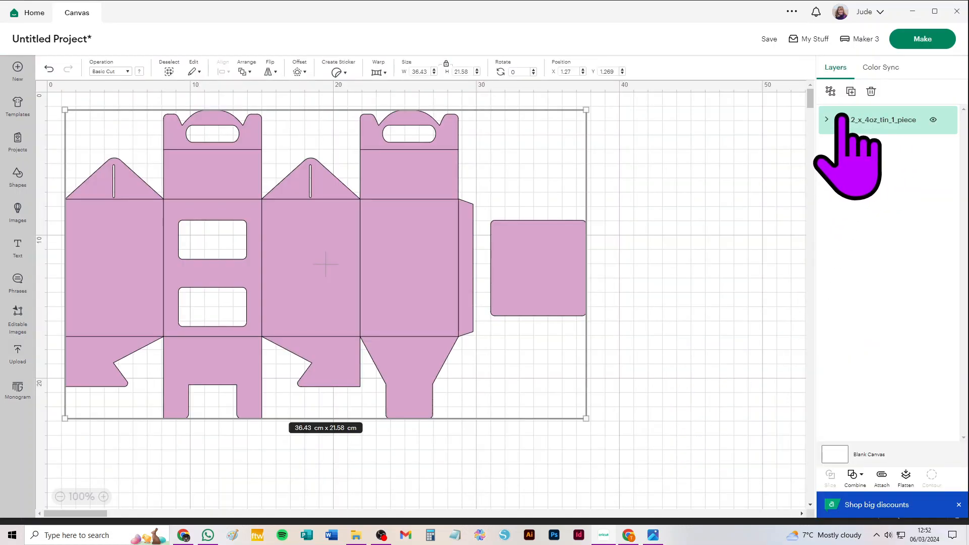
Change the fold-line layer of the pink one-piece two-tin box from Basic Cut to Score
click(827, 119)
click(881, 148)
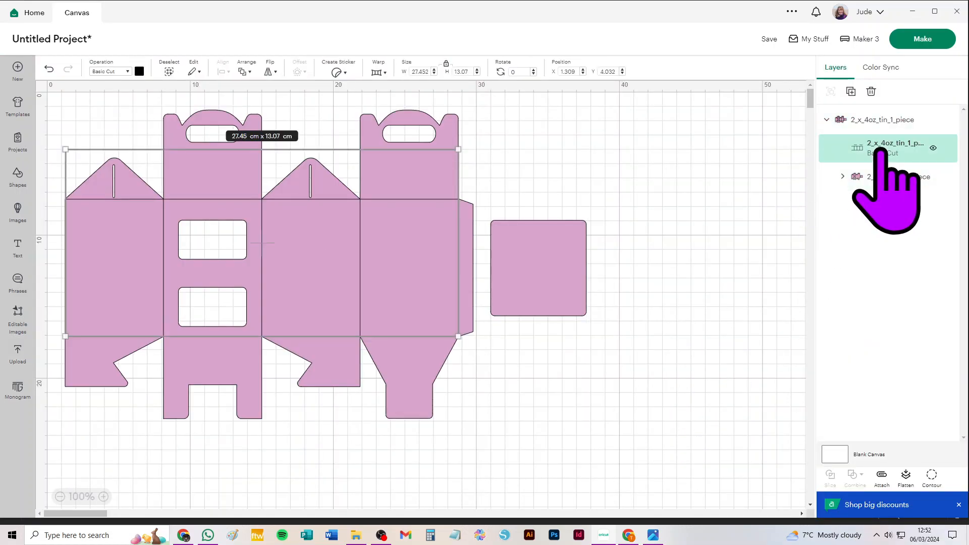
click(107, 71)
click(129, 228)
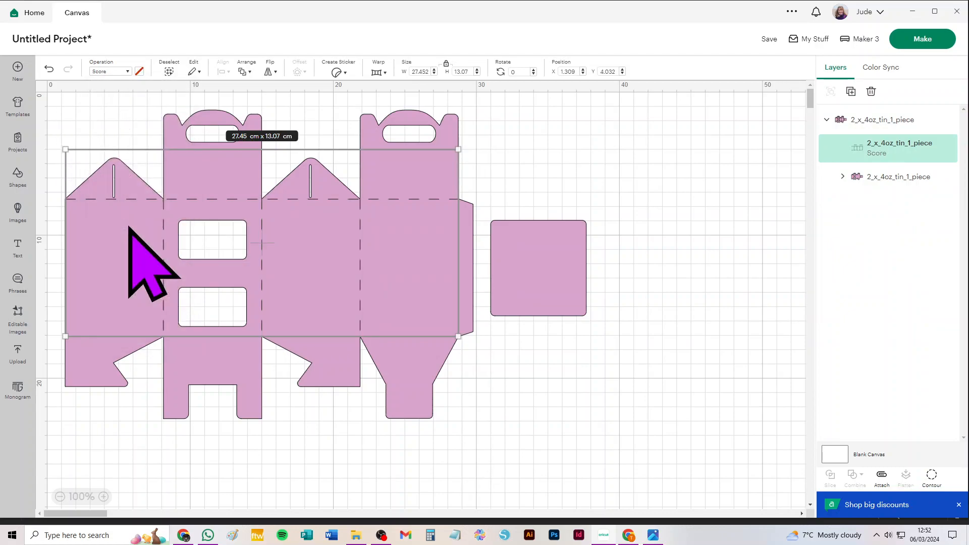
Ungroup the pink box's nested and outer groups so the score lines, square divider and box are separate layers
click(867, 120)
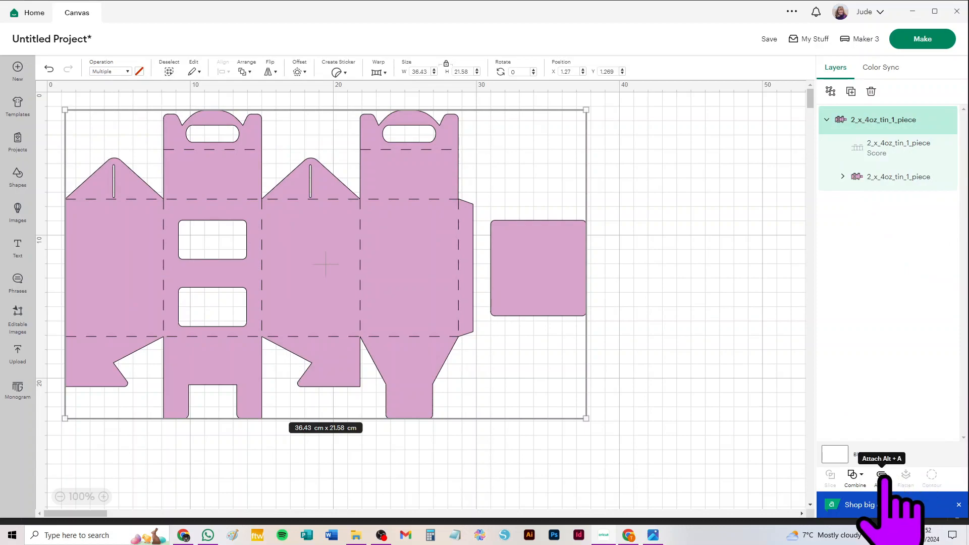
click(841, 177)
click(841, 176)
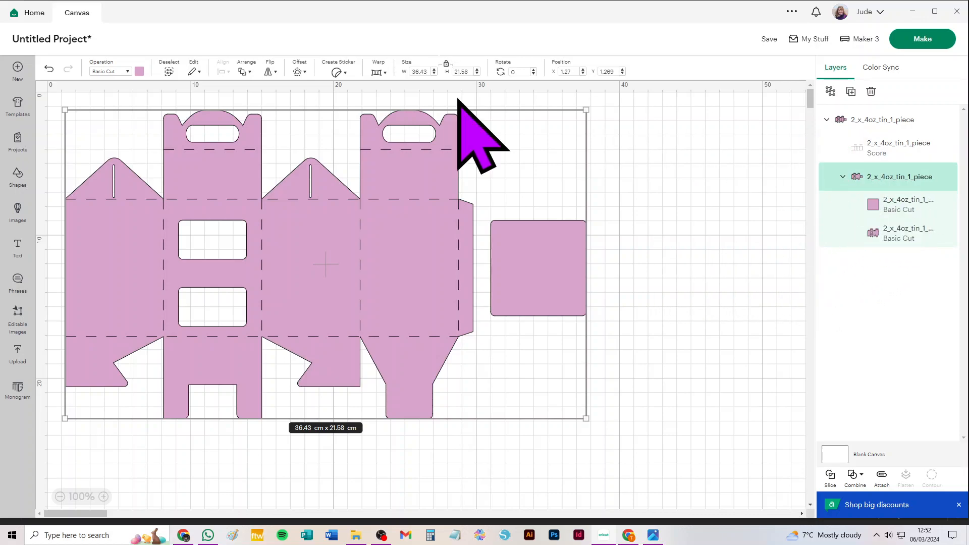
click(830, 92)
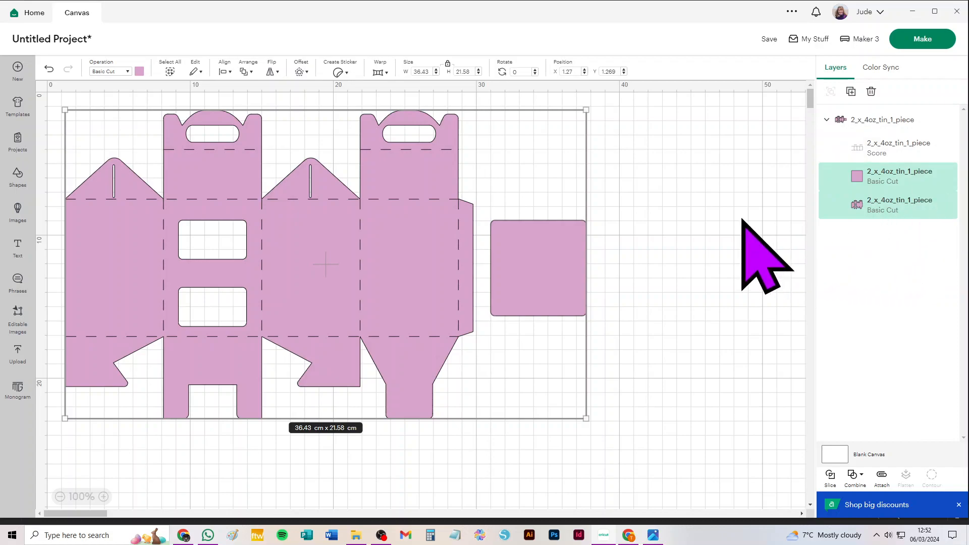
click(699, 176)
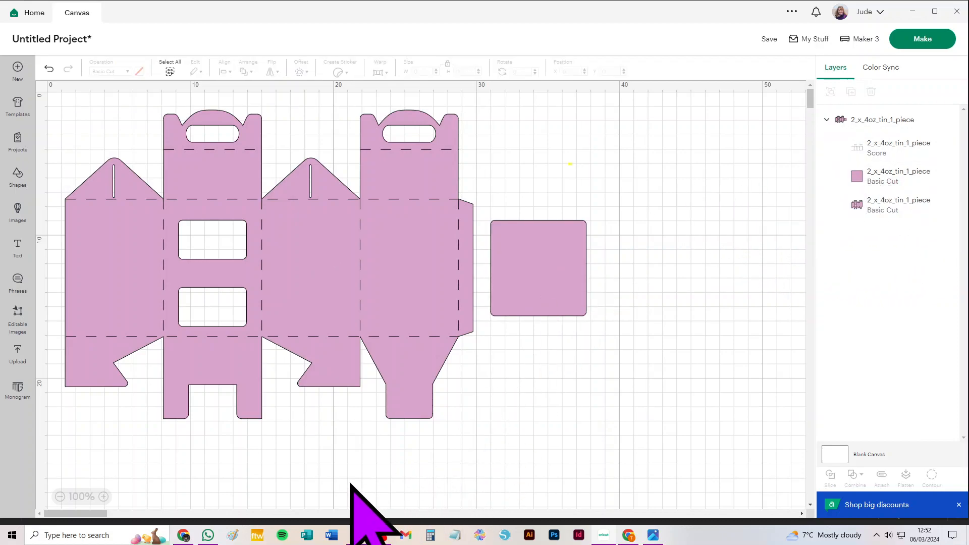
click(893, 120)
click(831, 91)
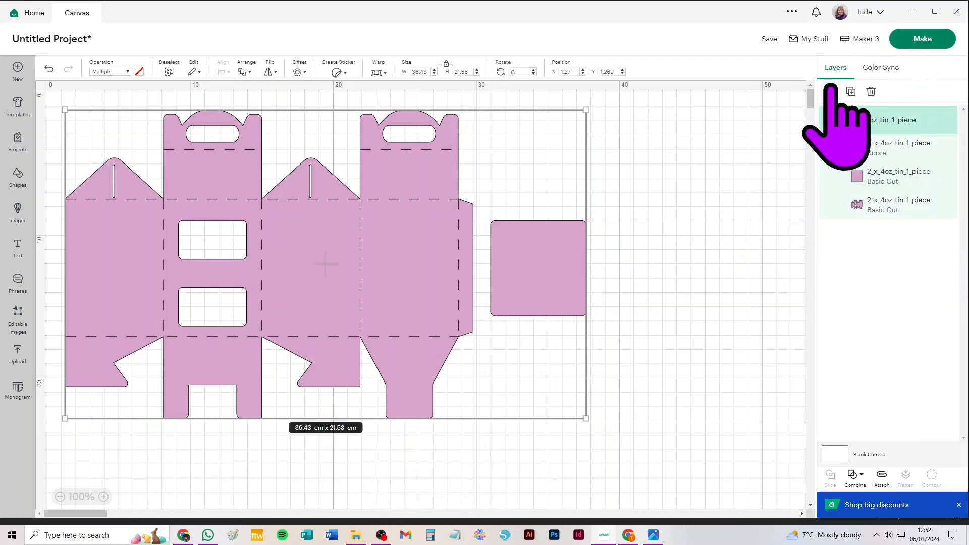
click(133, 462)
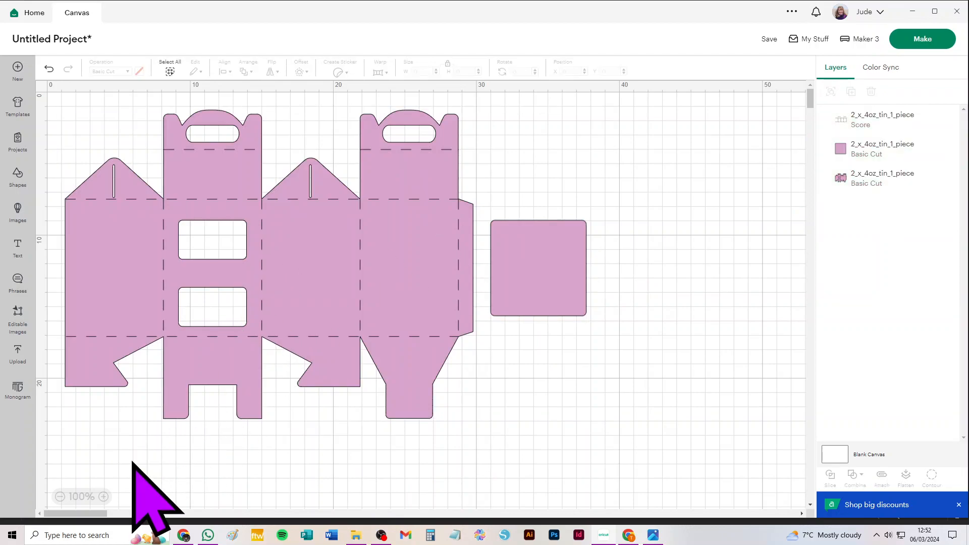
Attach the score lines to the pink box and shift the square divider slightly away from it
drag(133, 457, 414, 75)
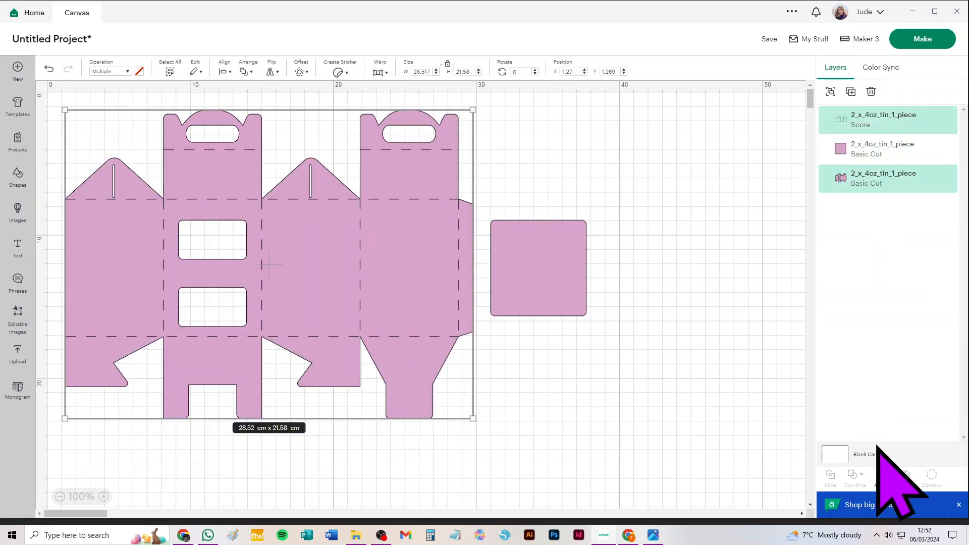
click(881, 477)
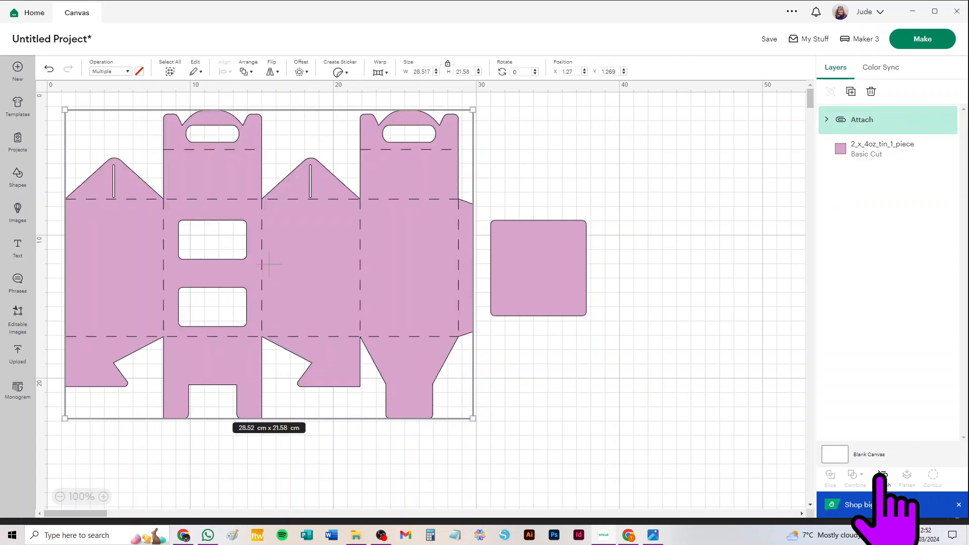
mouse_move(520, 255)
mouse_down()
mouse_move(589, 238)
mouse_move(510, 256)
mouse_move(546, 240)
mouse_move(531, 252)
mouse_up()
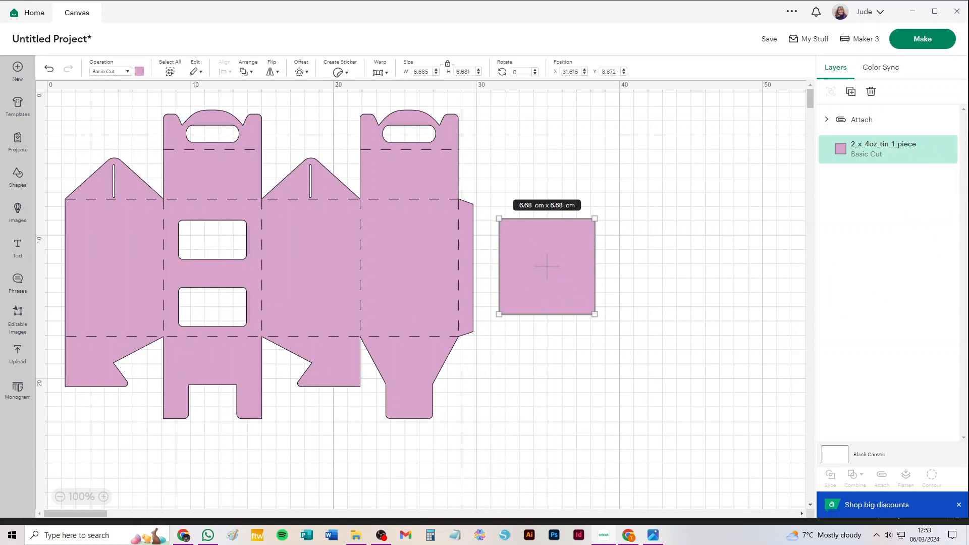
Send the pink box to cut preparation and set the material size to 30.5 cm x 30.5 cm
click(920, 39)
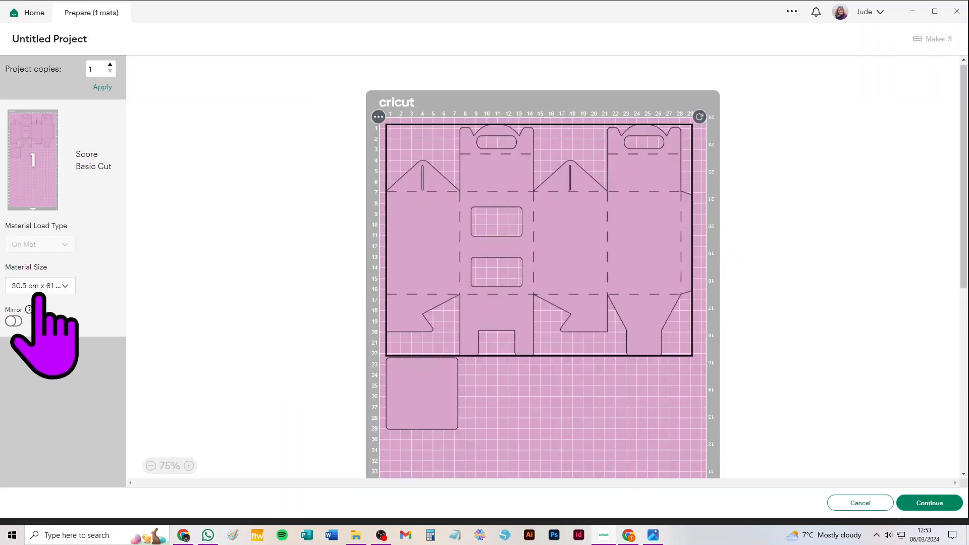
click(37, 287)
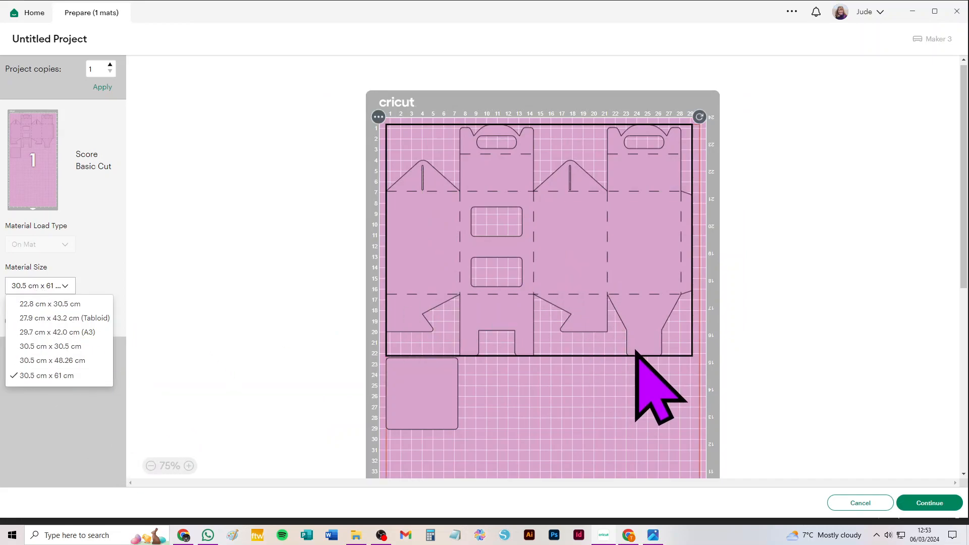
click(47, 346)
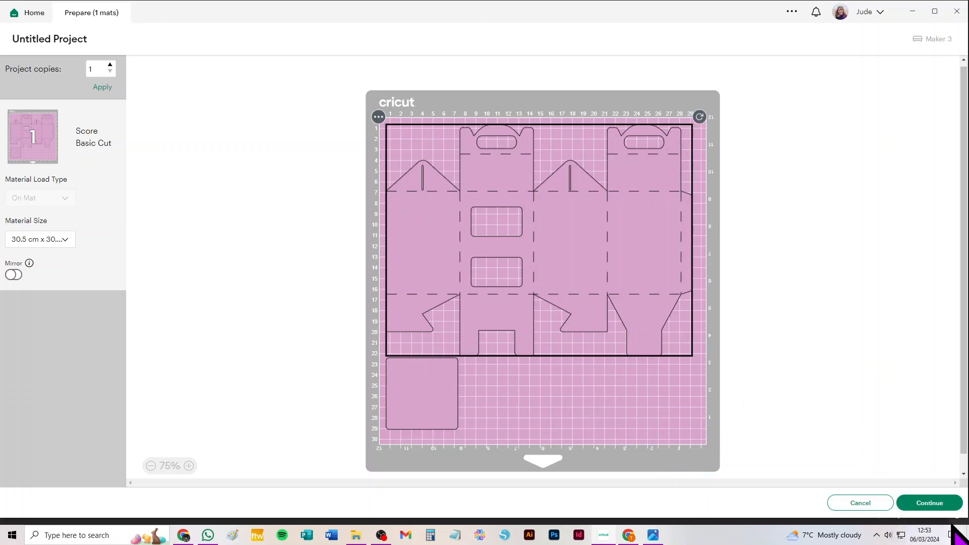
Cancel the cut preparation and delete the pink box and its square divider from the canvas
click(860, 503)
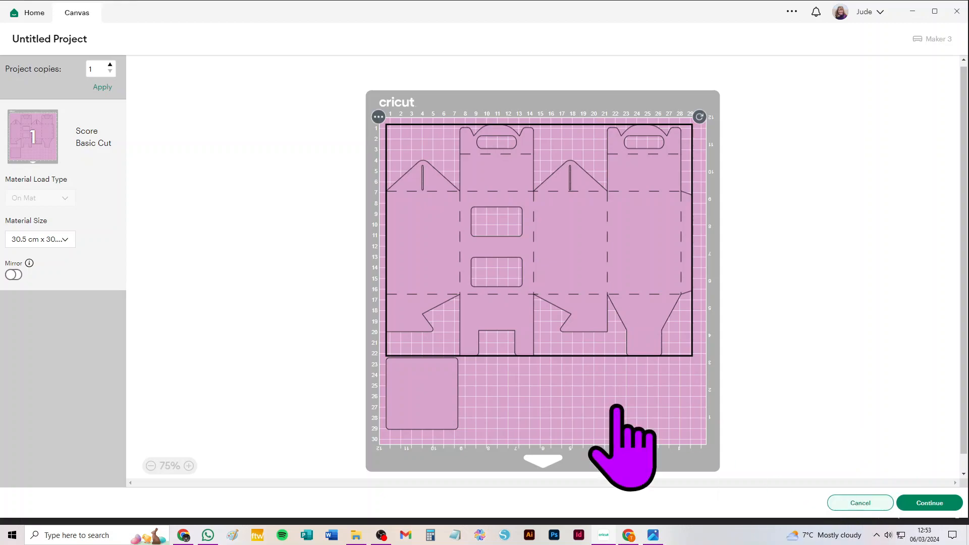
key(ctrl+a)
key(Delete)
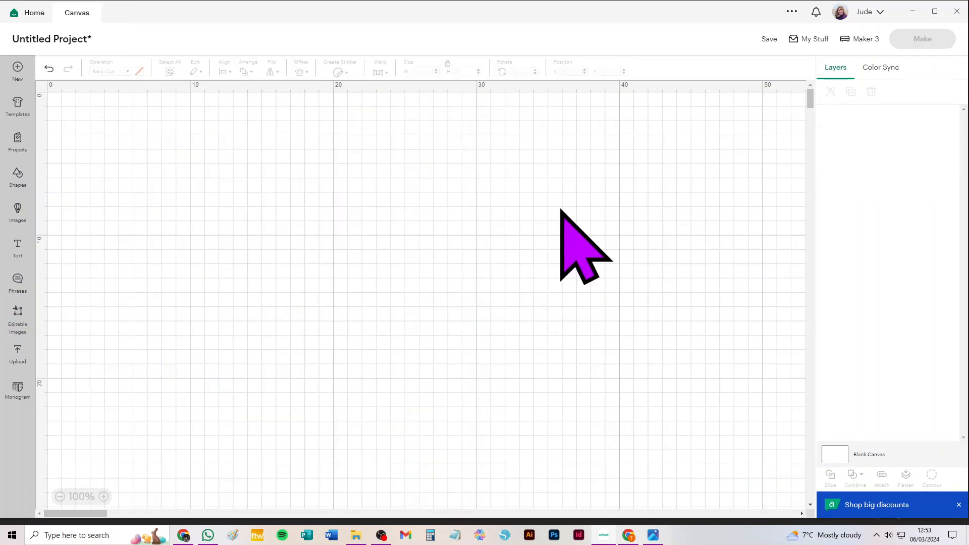
Add the dark green uploaded two-piece three-tin box image with two square dividers to the canvas
click(17, 353)
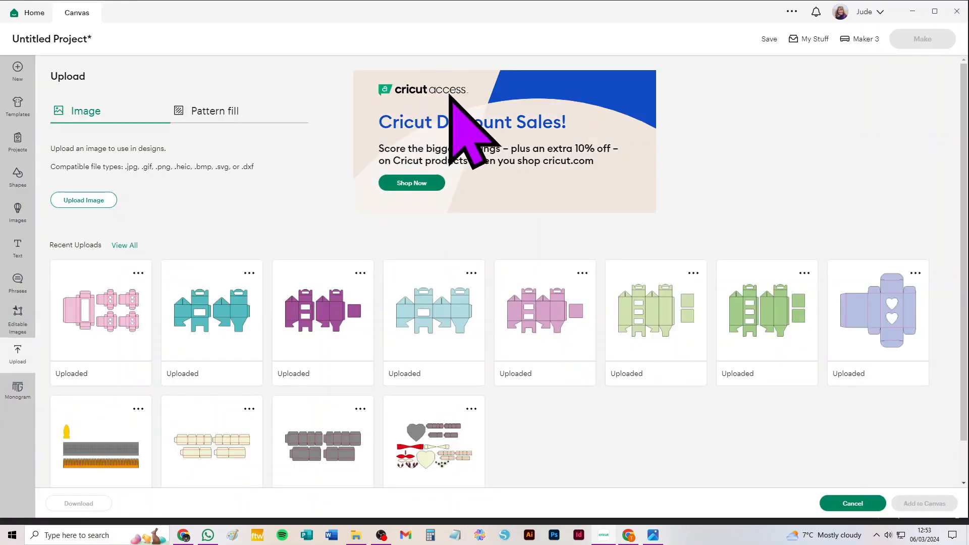
click(741, 318)
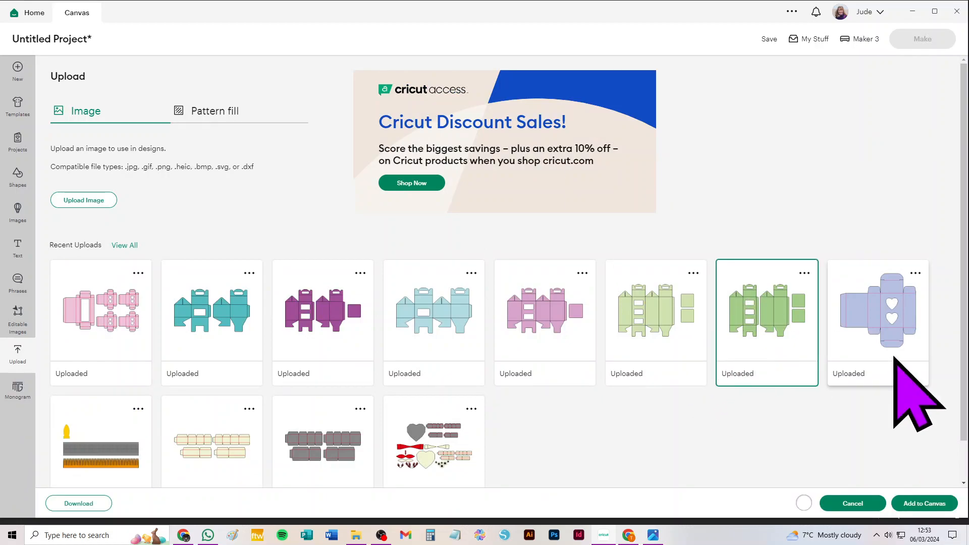
click(921, 505)
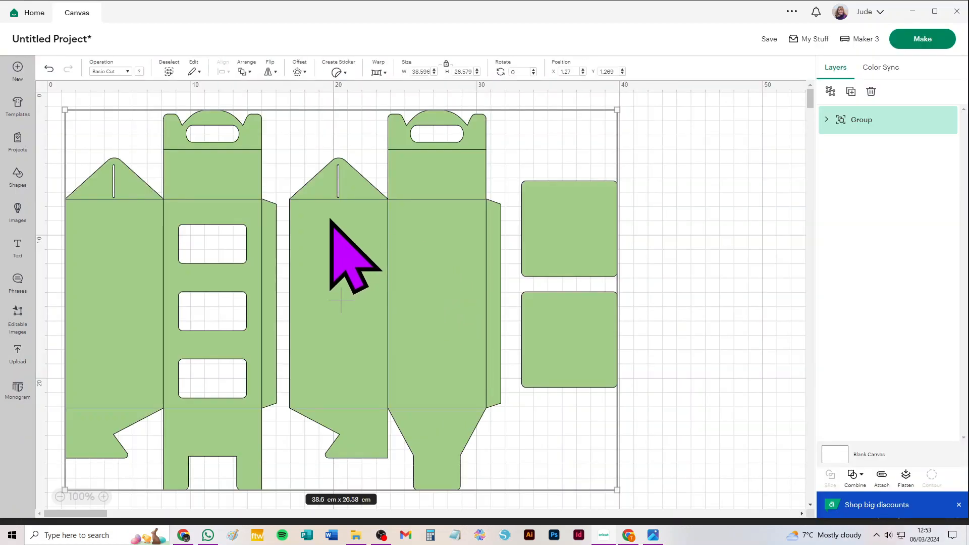
Expand the green box's layer groups and set both fold-line layers to Score
click(827, 120)
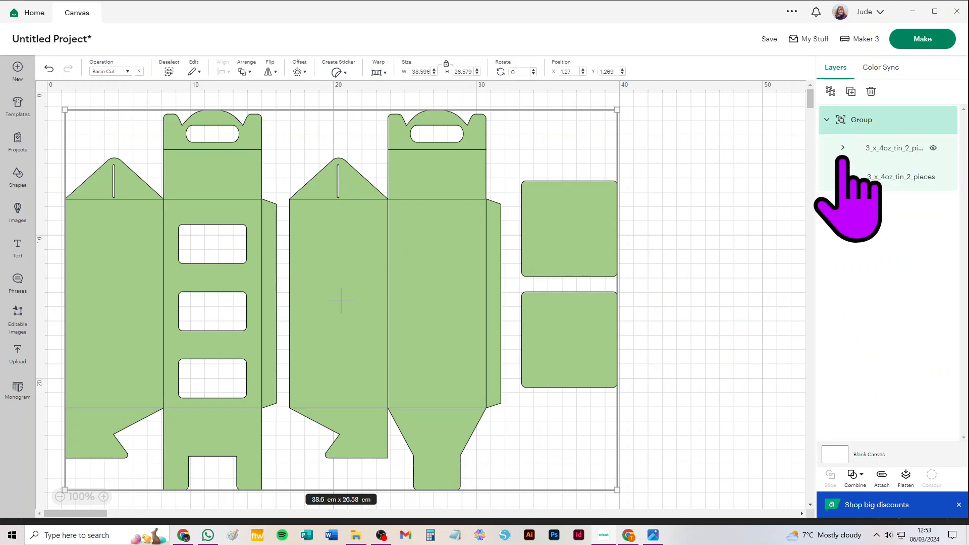
click(842, 148)
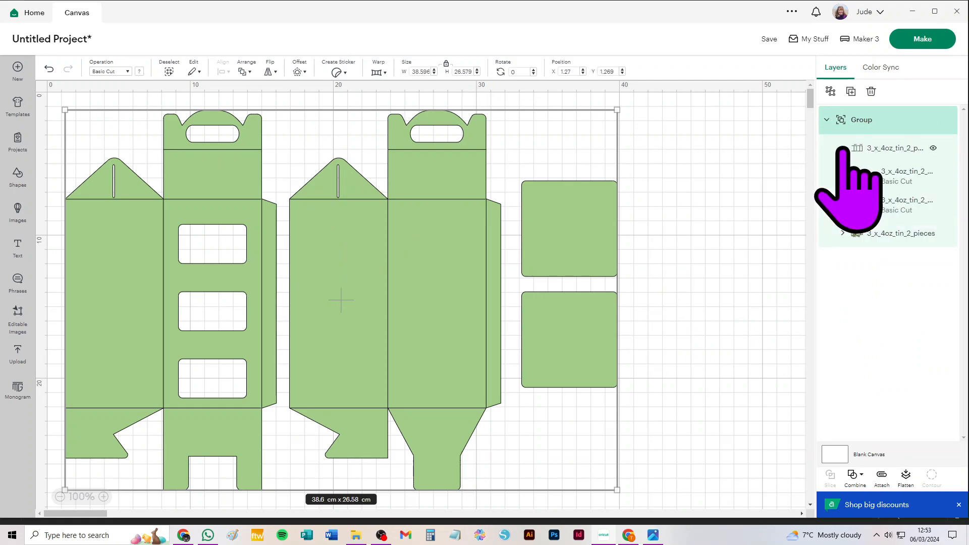
click(843, 233)
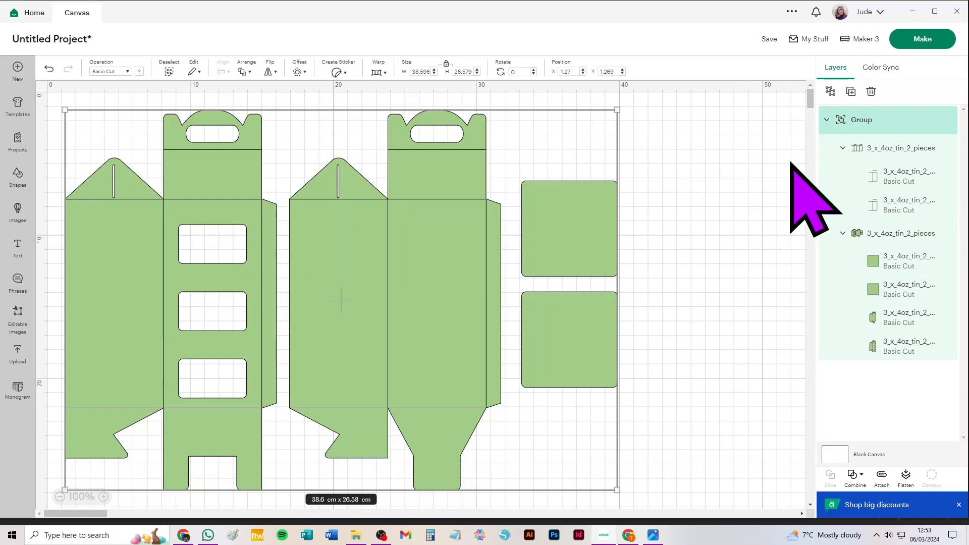
click(911, 148)
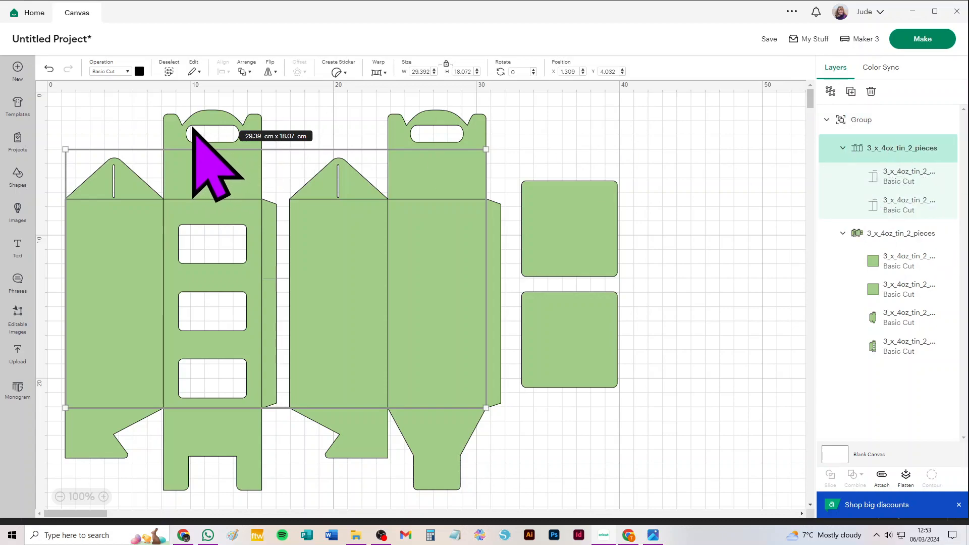
click(103, 71)
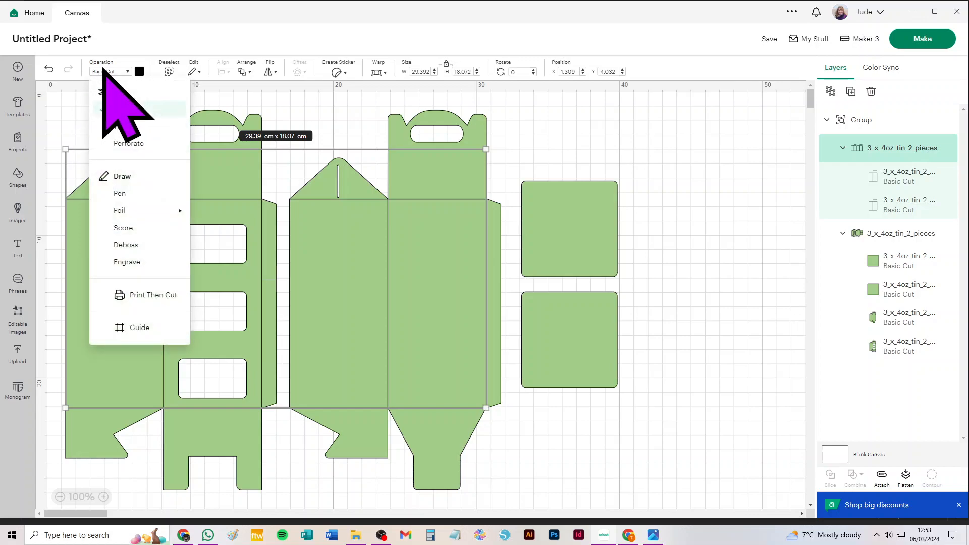
click(124, 229)
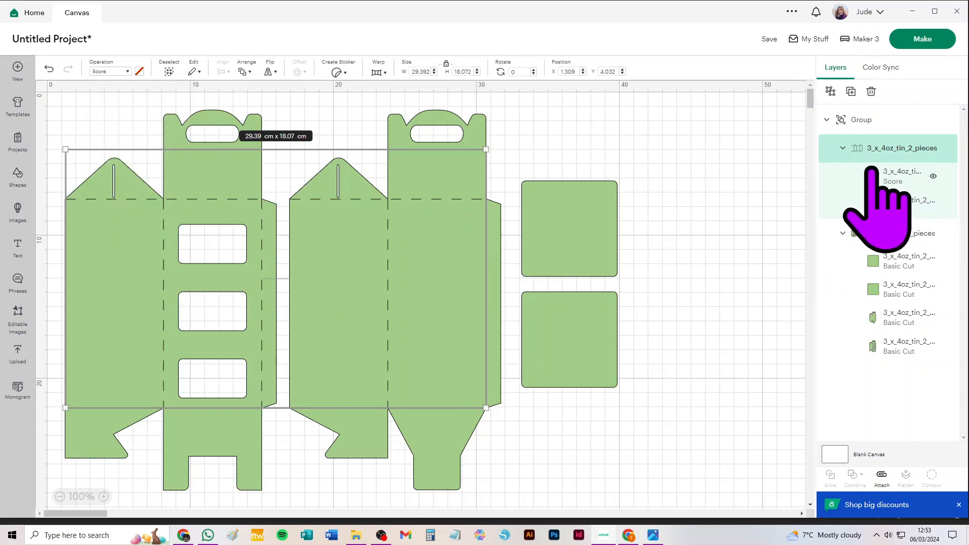
Ungroup the score lines, the cut pieces and the outer group of the green box into separate layers
click(830, 91)
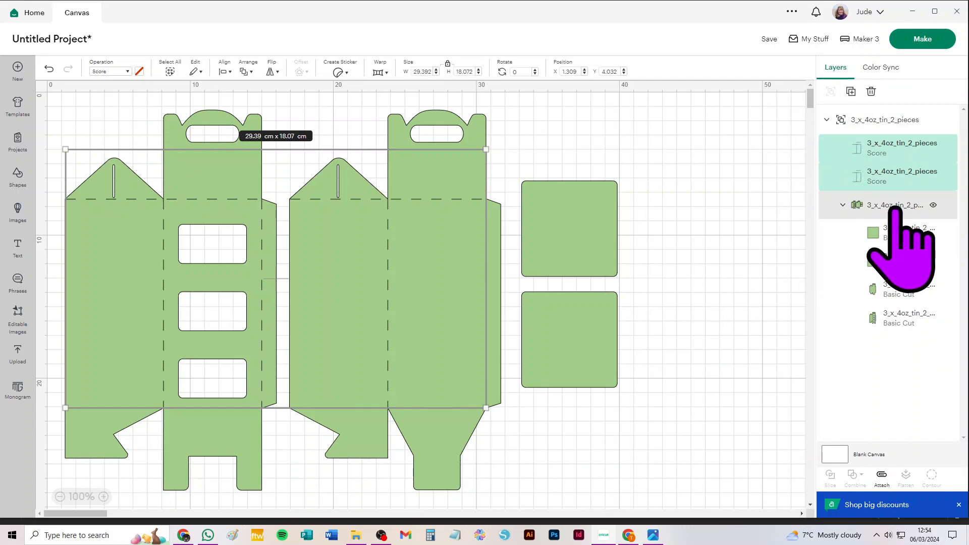
click(893, 206)
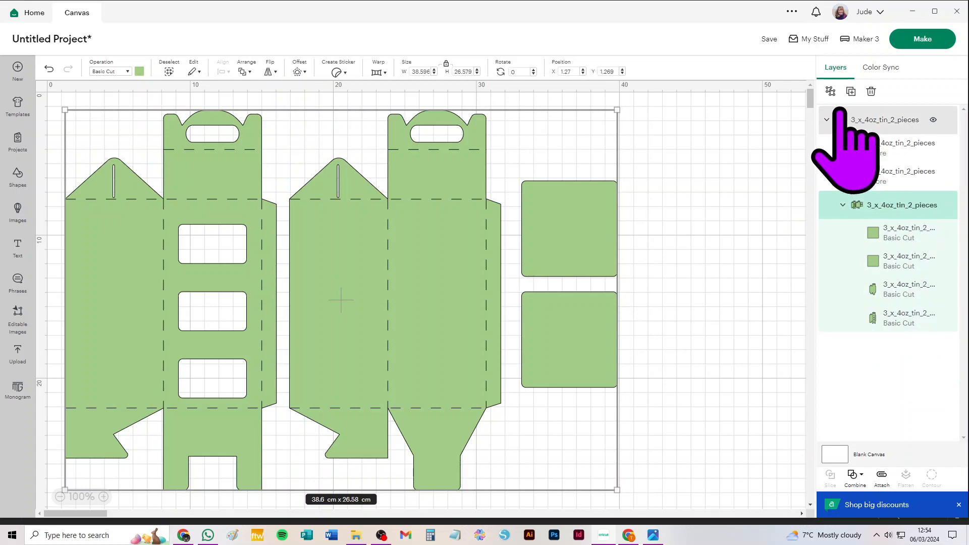
click(831, 91)
click(864, 119)
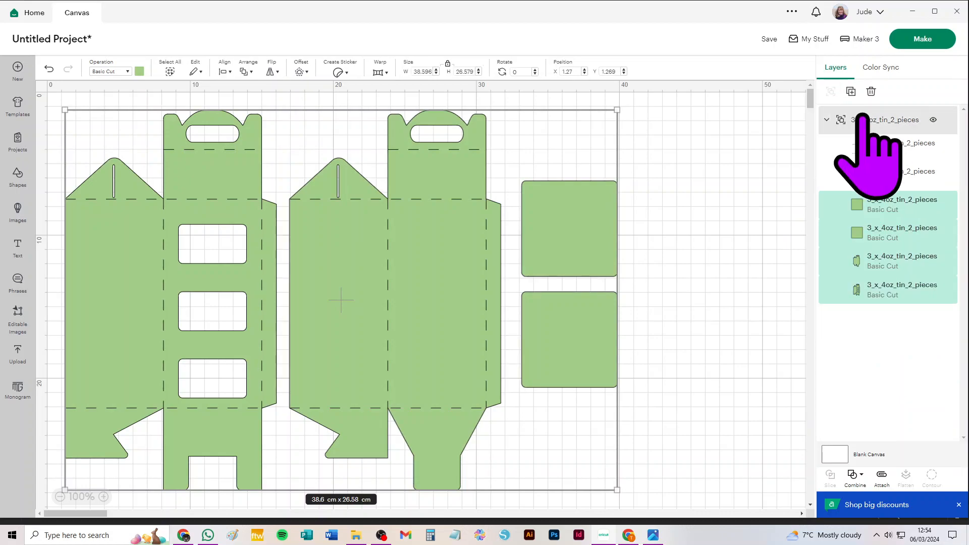
click(831, 91)
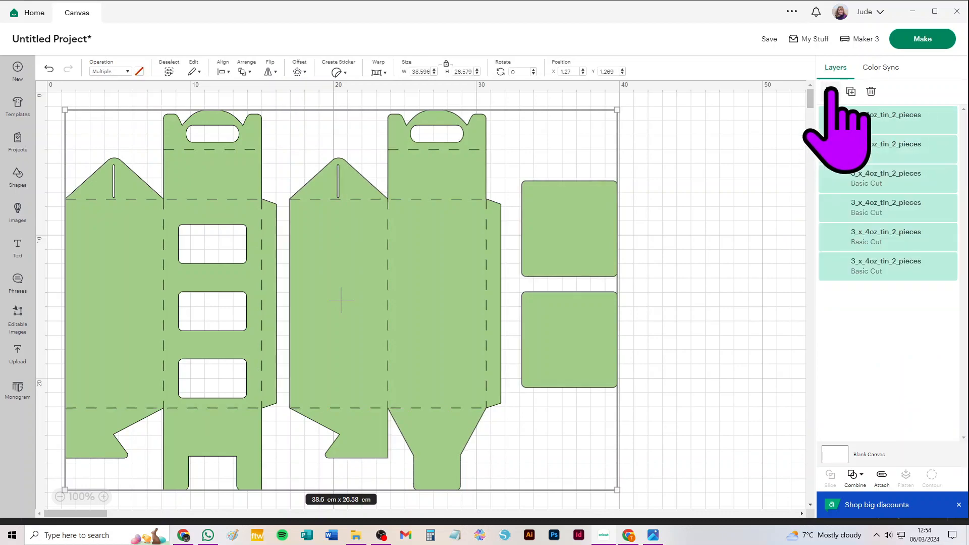
click(737, 149)
Move both square dividers away from the green box pieces and attach each box piece to its own score lines
drag(592, 222, 699, 189)
drag(582, 328, 683, 323)
drag(524, 449, 297, 84)
click(882, 475)
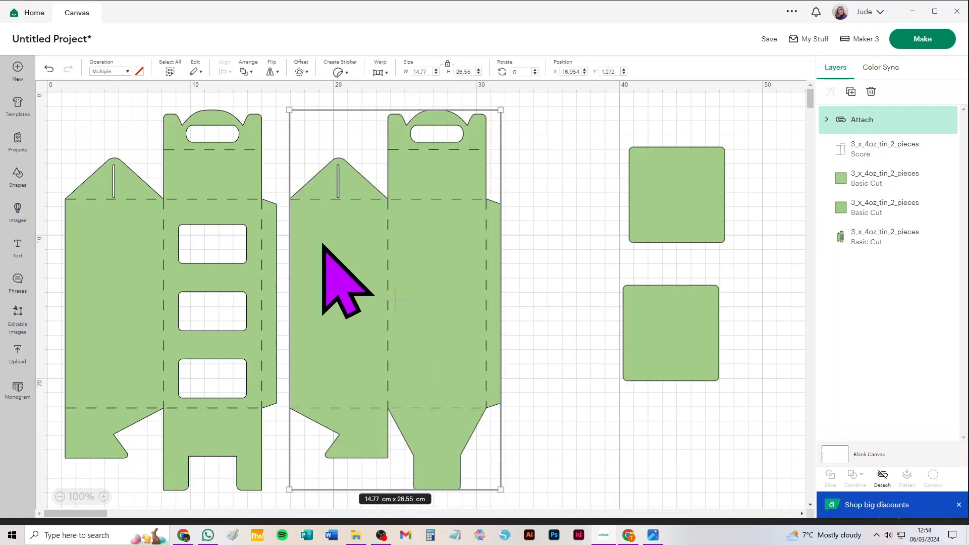
drag(65, 108, 232, 396)
click(882, 475)
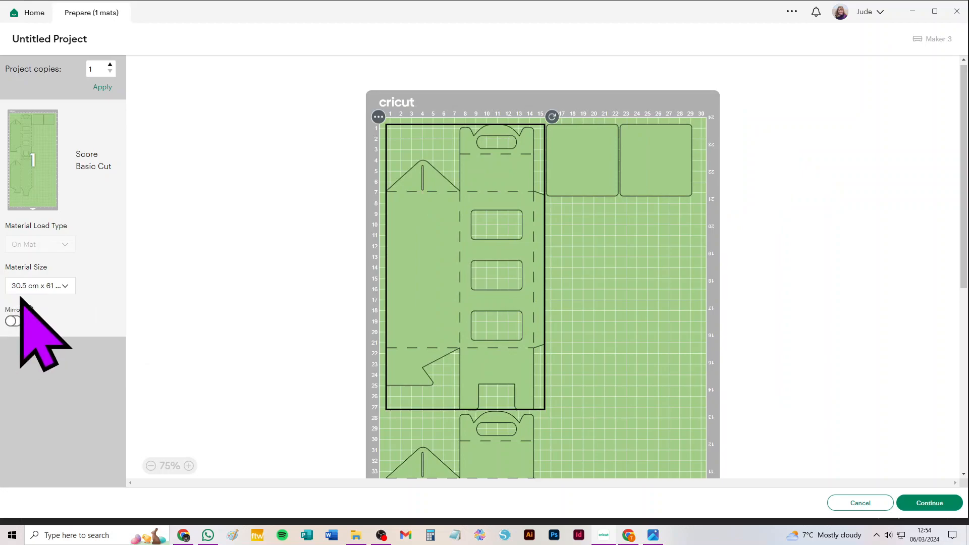
Set the material size to 21 cm x 29.7 cm (A4), check the divider mat and change the size to 21.6 cm x 27.9 cm (Letter)
click(31, 288)
click(33, 304)
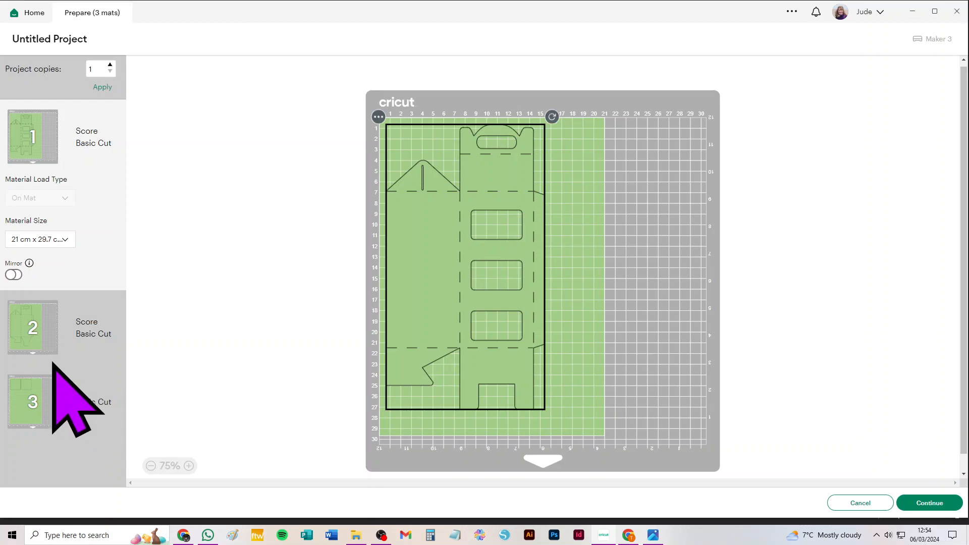
click(20, 390)
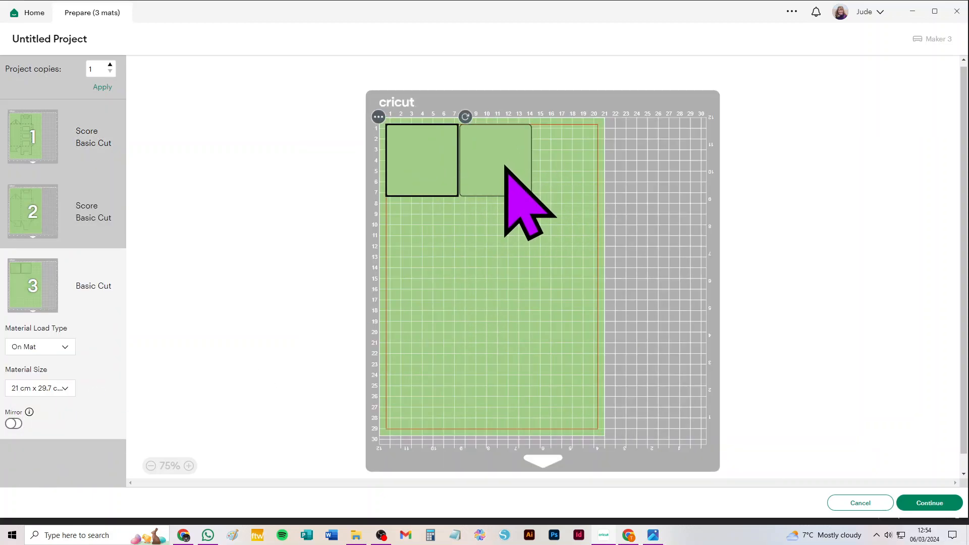
click(38, 389)
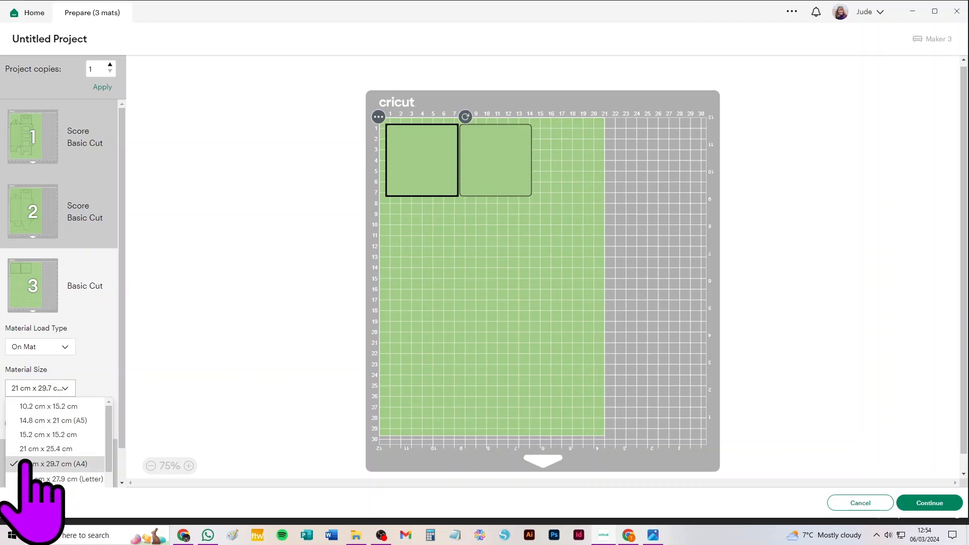
click(31, 478)
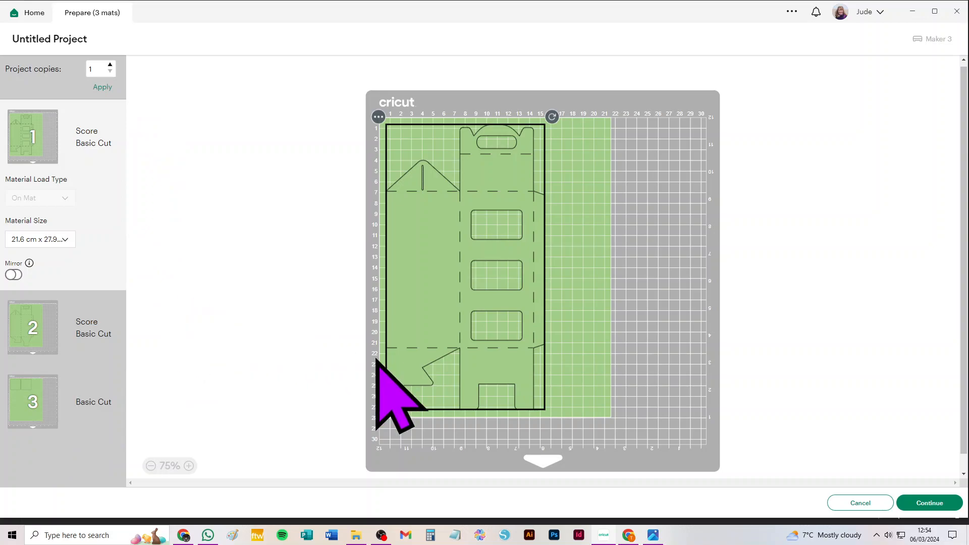
Set the material size to 30.5 cm x 30.5 cm, check where both square dividers sit on the mat and return to the canvas
click(48, 240)
scroll(108, 313, down, 2)
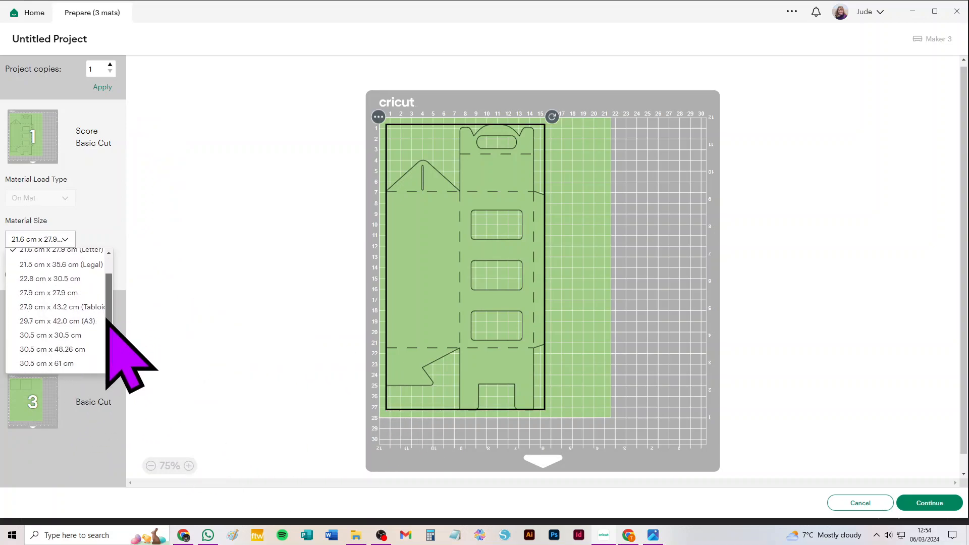
click(55, 335)
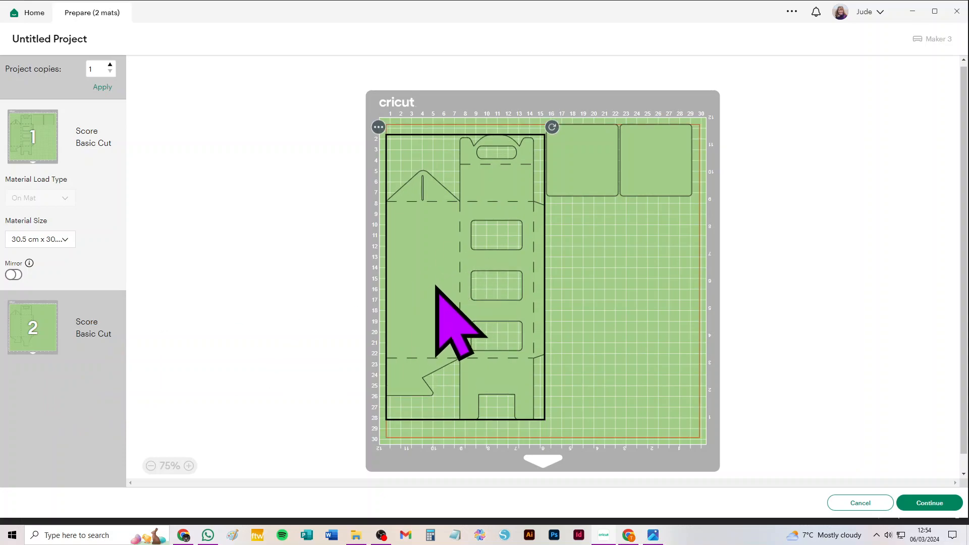
click(598, 165)
click(653, 172)
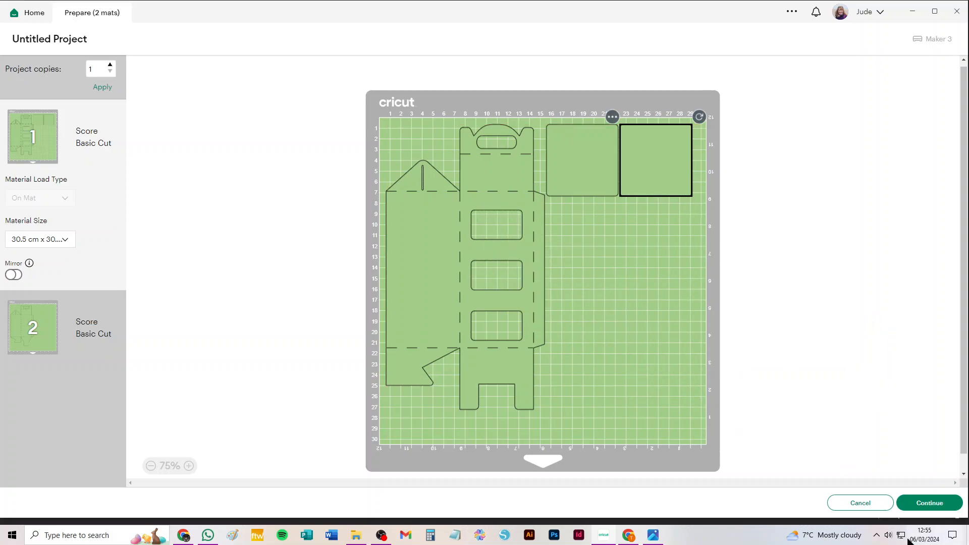
click(878, 504)
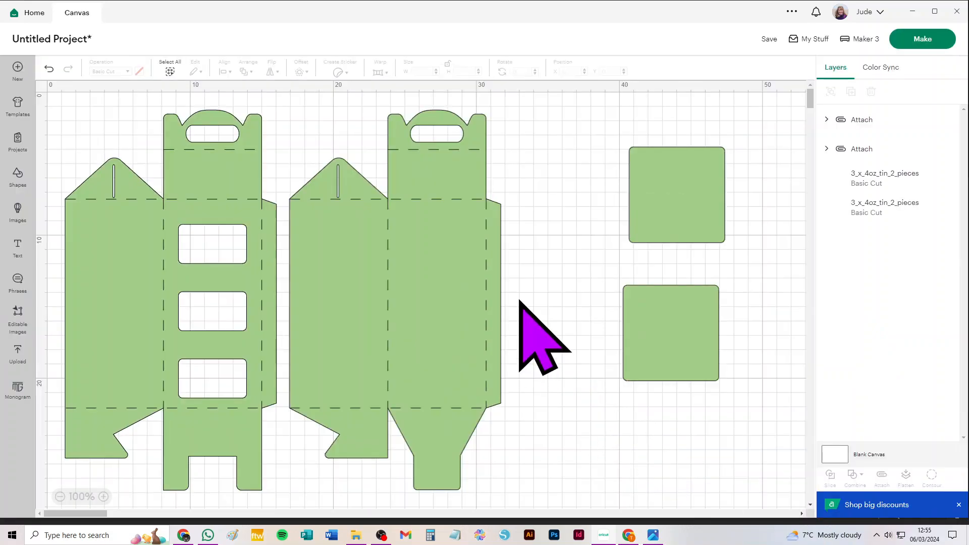
Clear the canvas and add the uploaded light green one-piece box for three tins
key(ctrl+a)
key(Delete)
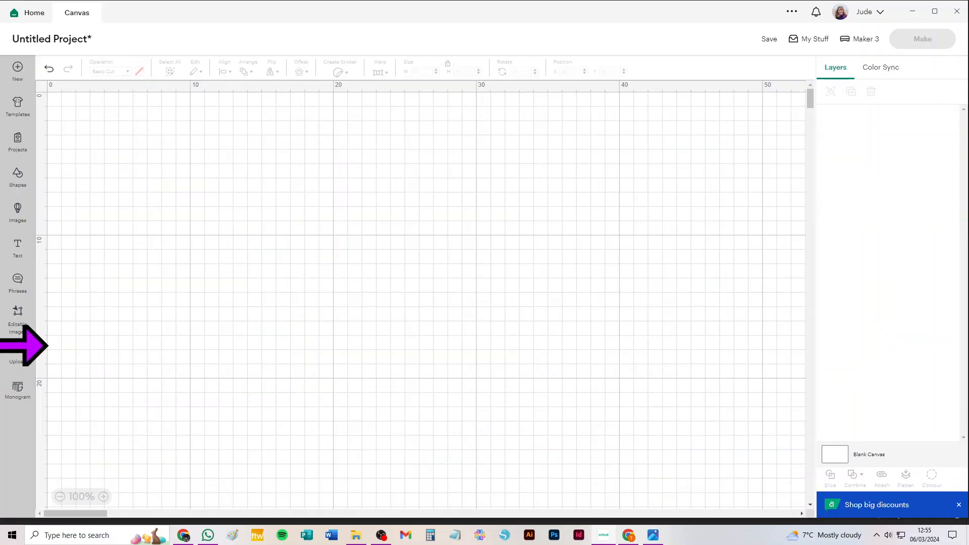
click(19, 353)
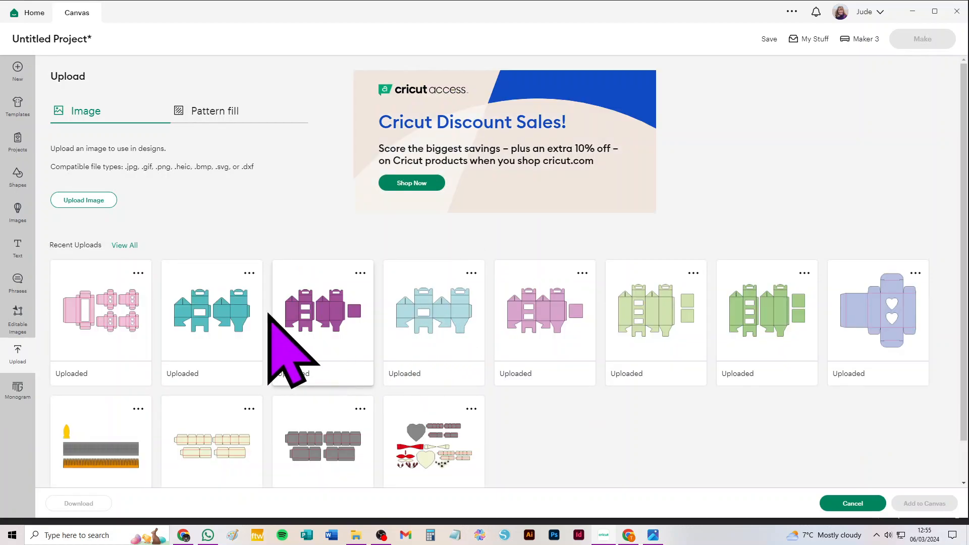
click(644, 331)
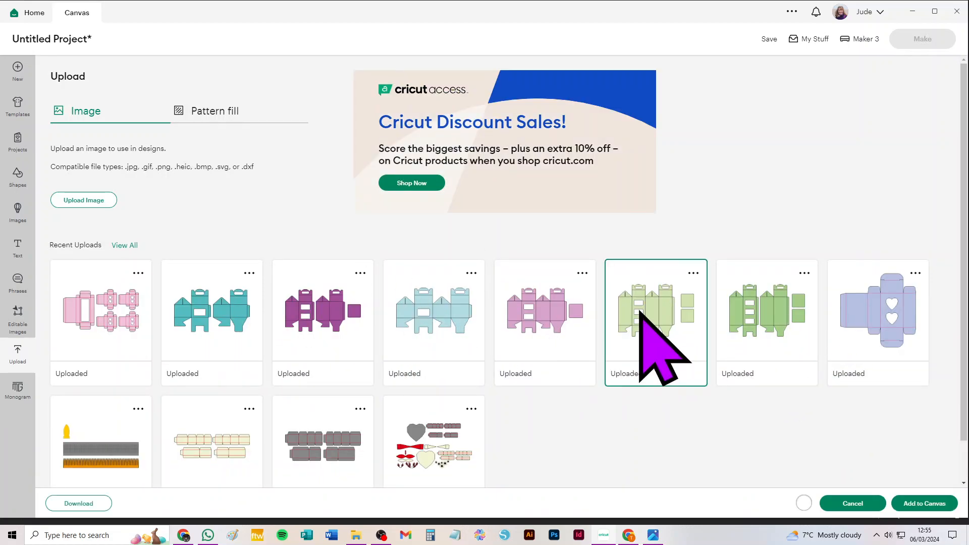
click(914, 503)
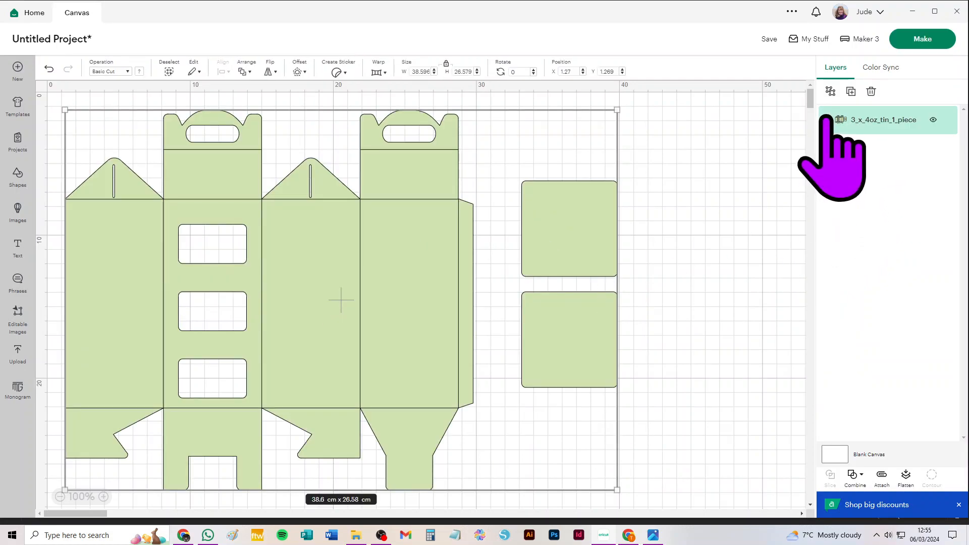
Expand the light green box's layer groups and set the fold-line layer to Score
click(827, 120)
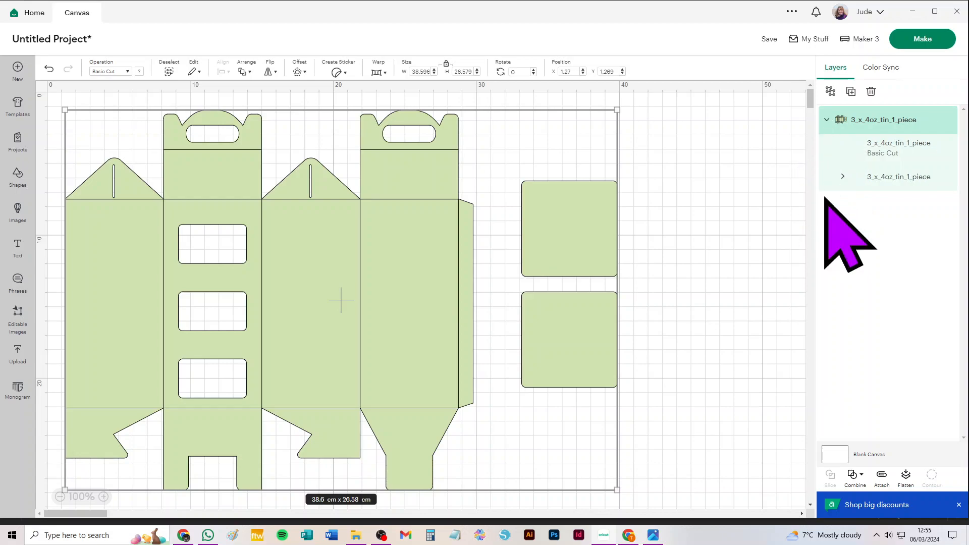
click(843, 176)
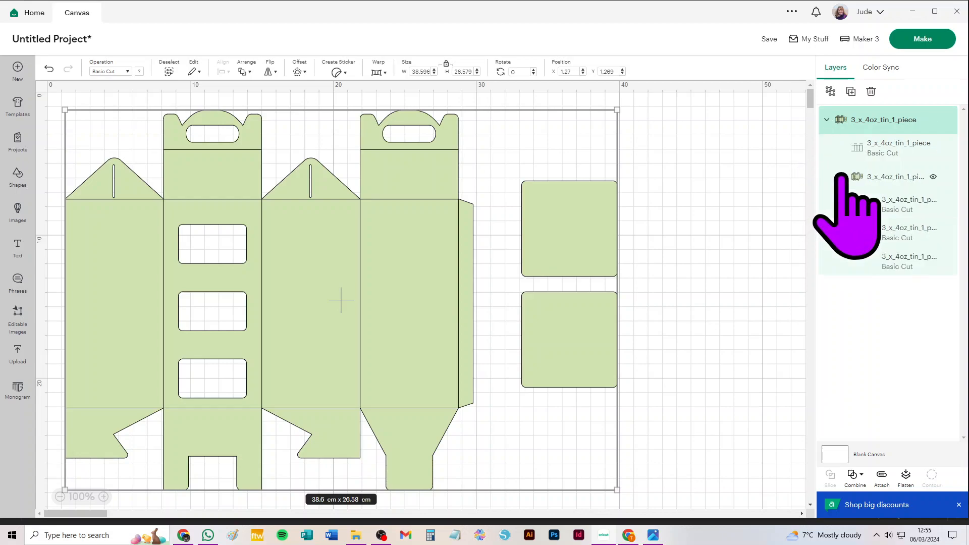
click(883, 147)
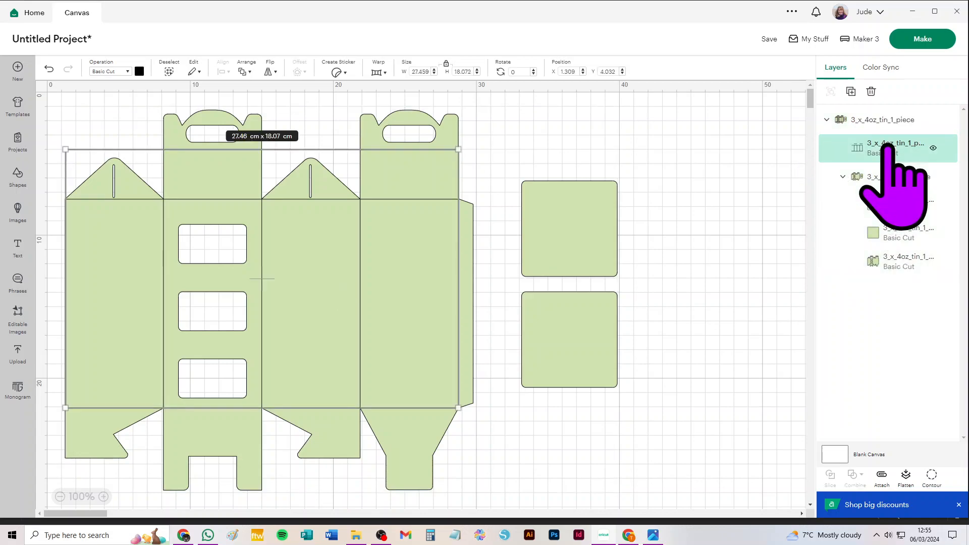
click(111, 72)
click(135, 225)
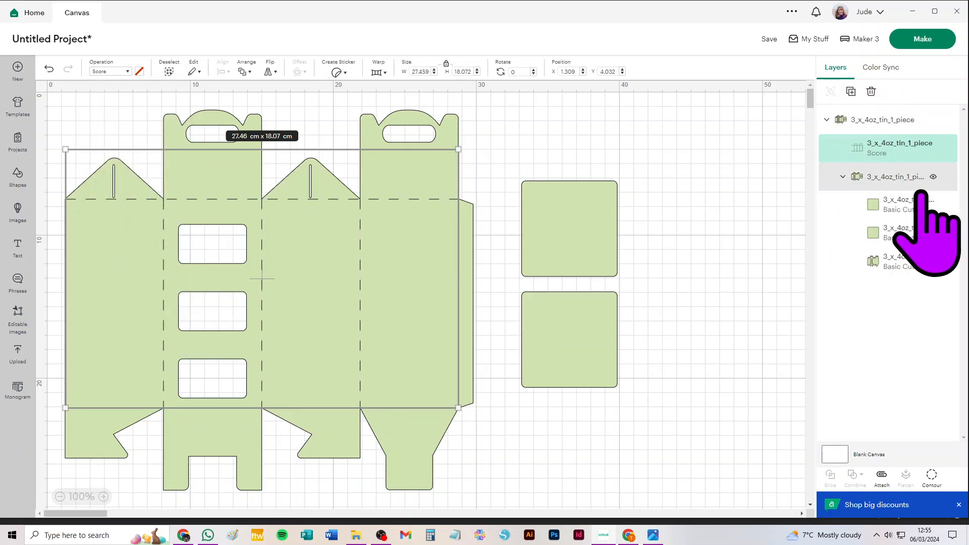
Ungroup the light green box's cut pieces and its outer group into separate layers
click(920, 190)
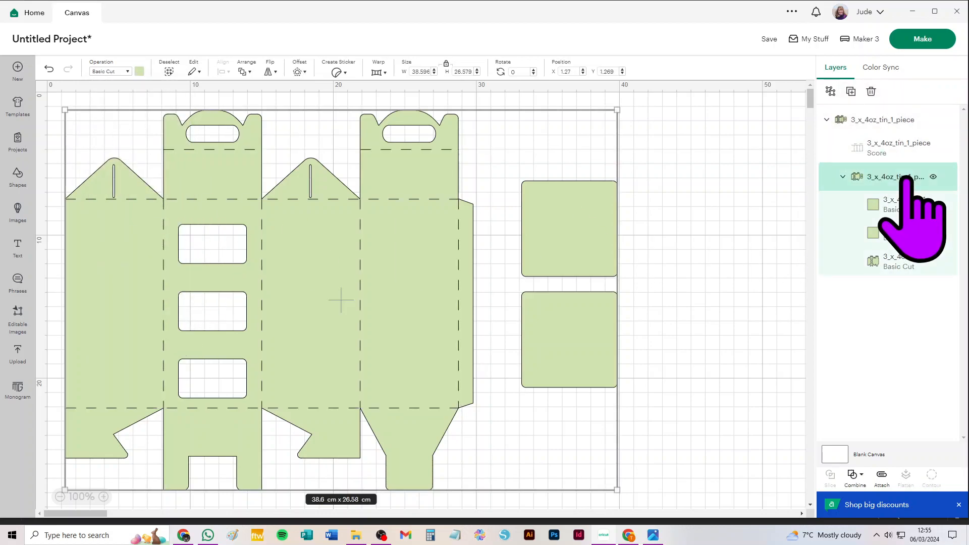
click(830, 91)
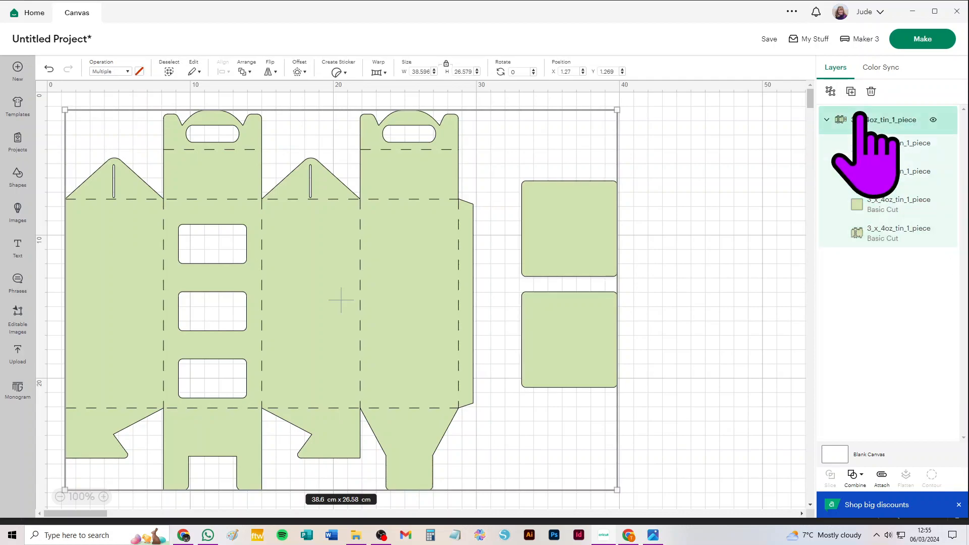
click(692, 196)
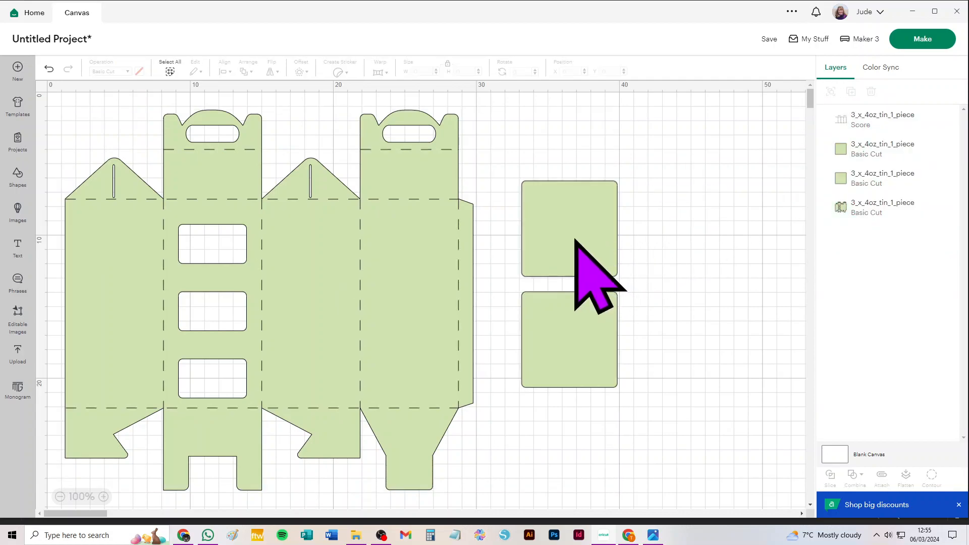
Move both square dividers away from the light green box and attach the box to its score lines
drag(575, 241, 668, 214)
drag(565, 339, 681, 305)
drag(513, 111, 55, 475)
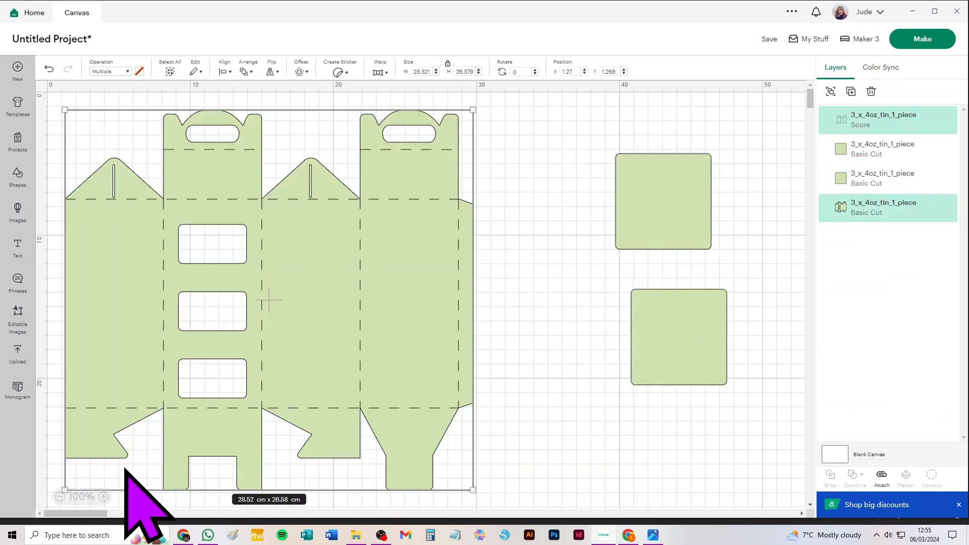
click(882, 476)
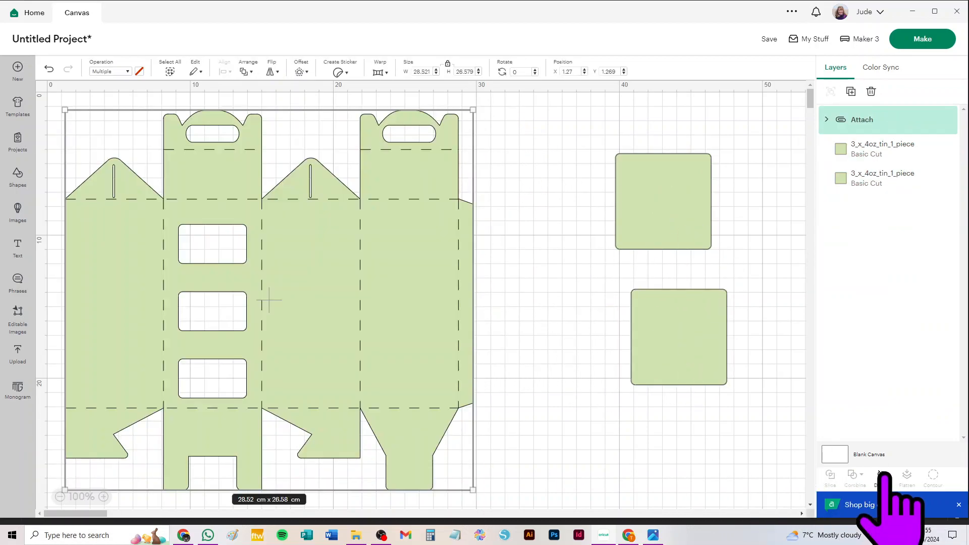
Open the mat preview for the one-piece box and set the material size to 30.5 cm x 30.5 cm
click(927, 40)
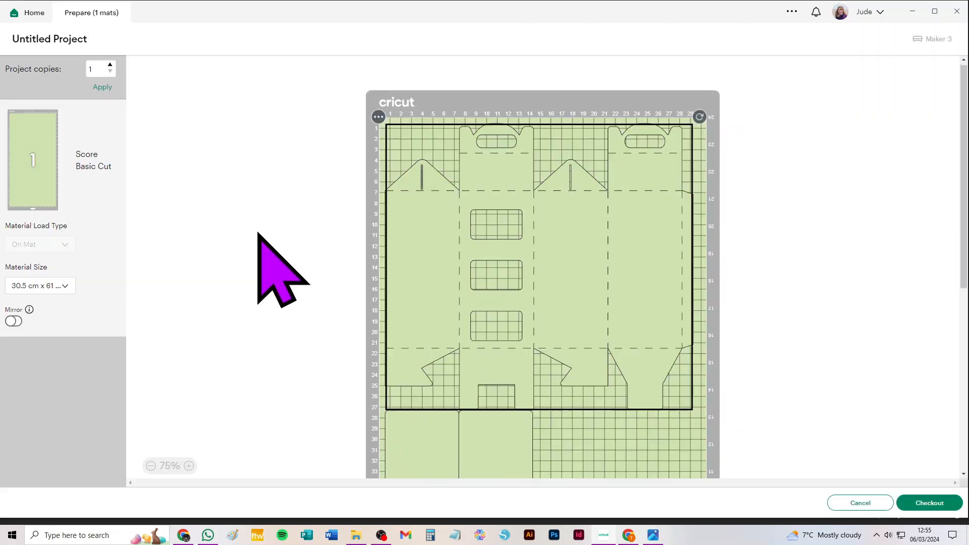
click(20, 287)
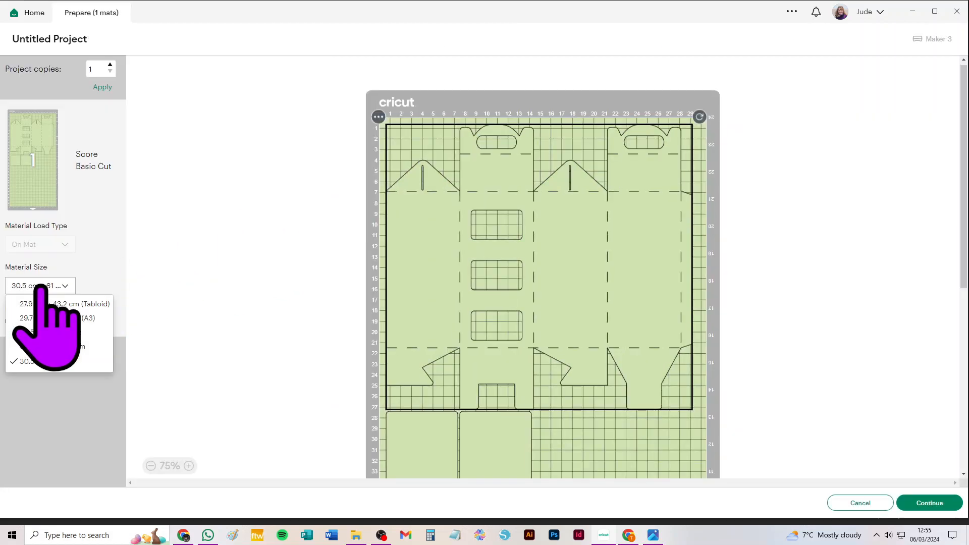
click(70, 333)
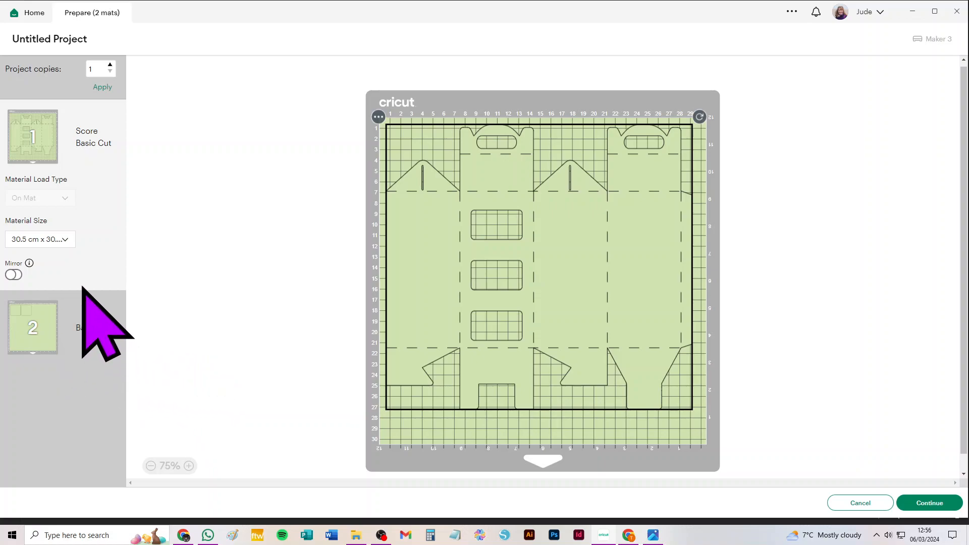
Preview the mat at 27.9 cm x 43.2 cm (Tabloid) and 29.7 cm x 42.0 cm (A3), then return to the canvas
click(57, 243)
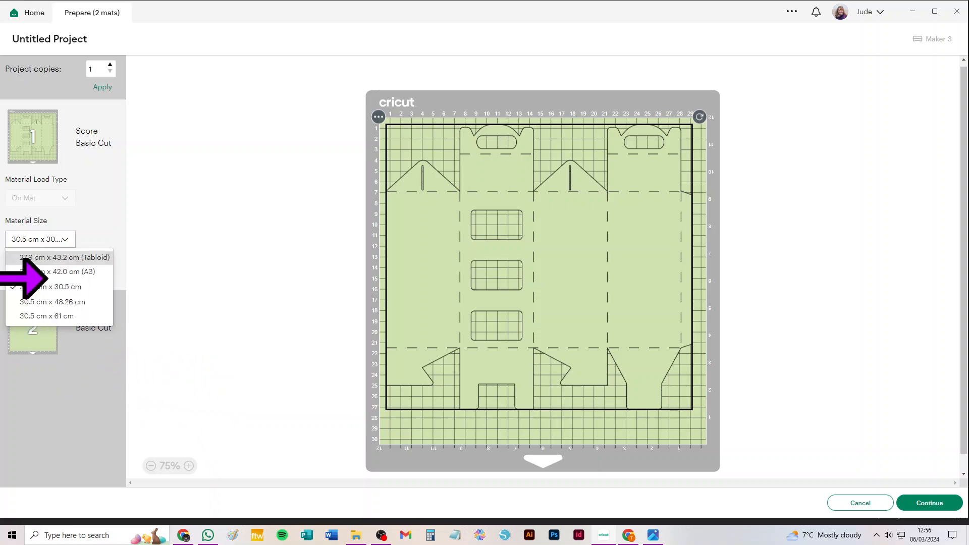
click(85, 257)
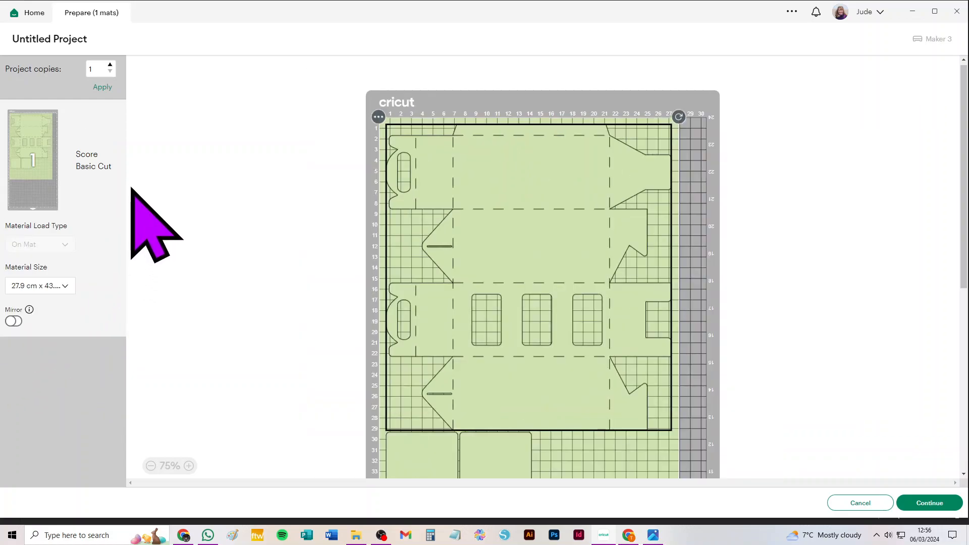
click(50, 286)
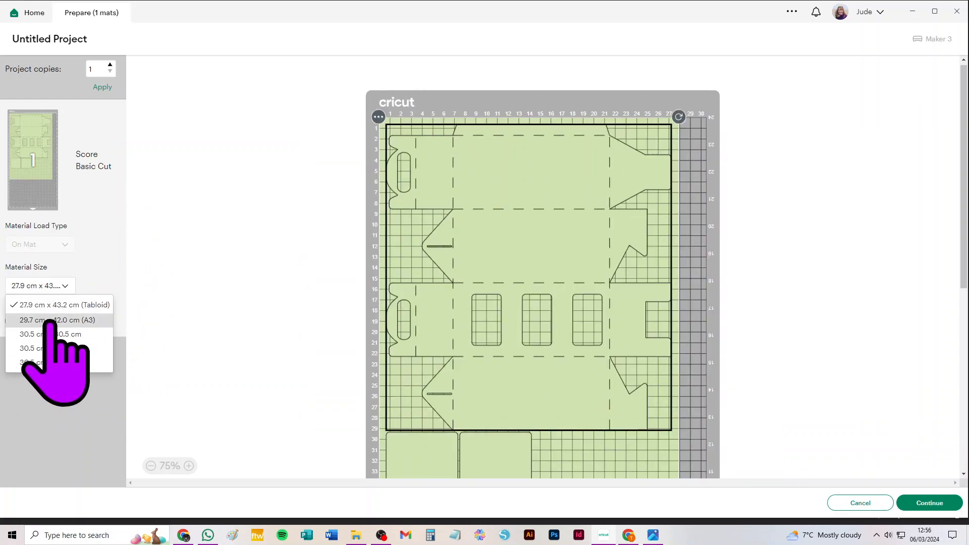
click(57, 320)
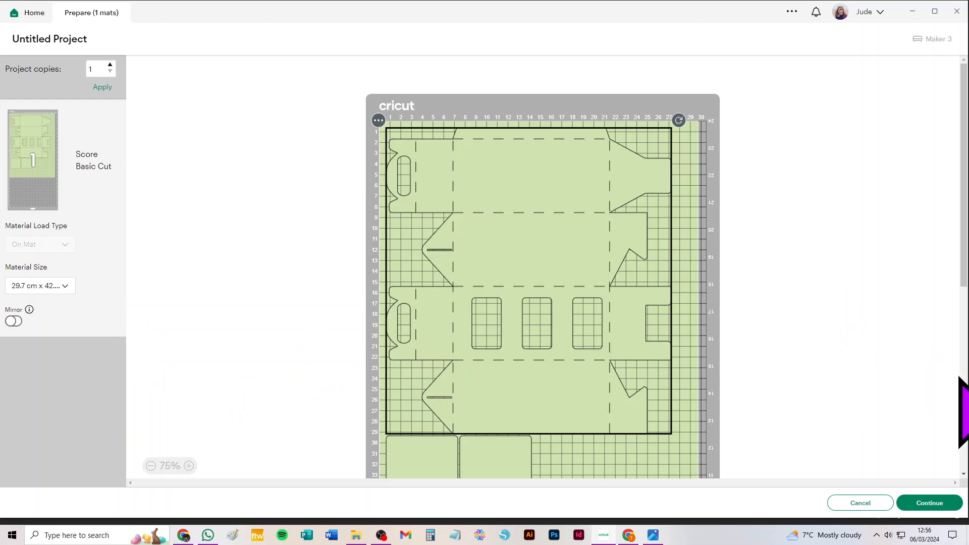
click(854, 504)
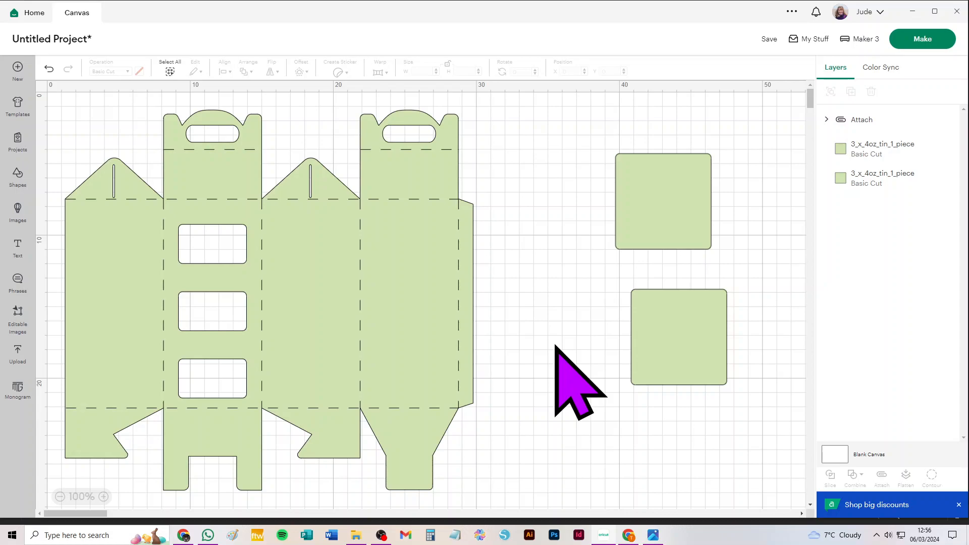
click(381, 535)
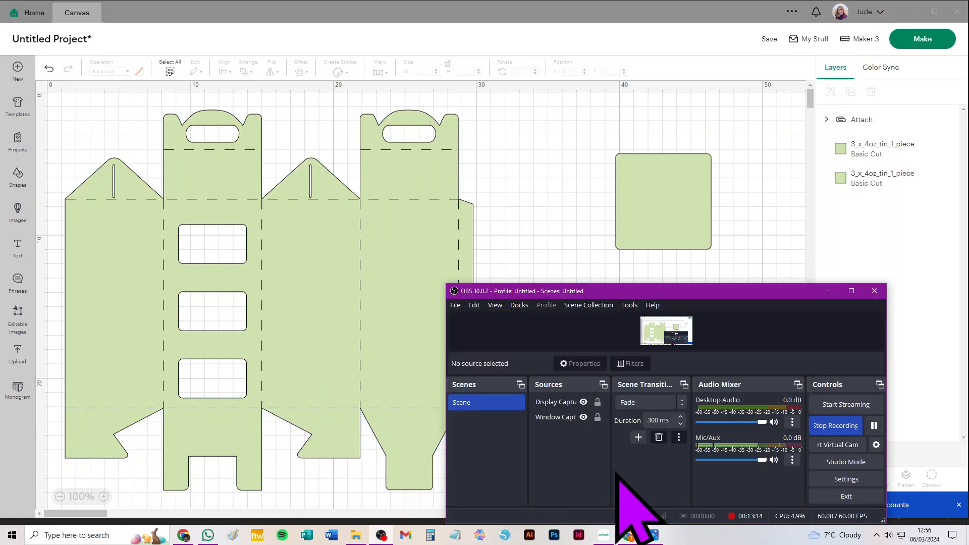